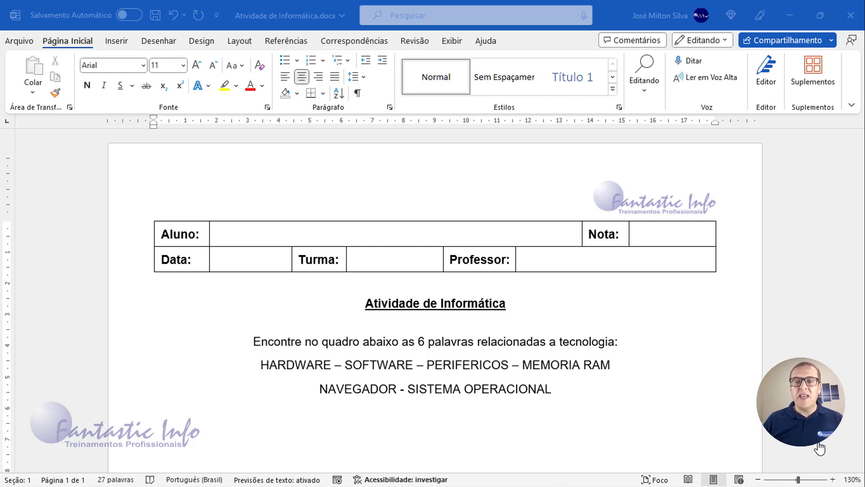
# Step: Review the activity sheet's header table, title, instructions and list of six technology words, down to the blank area below
pyautogui.moveTo(806, 486)
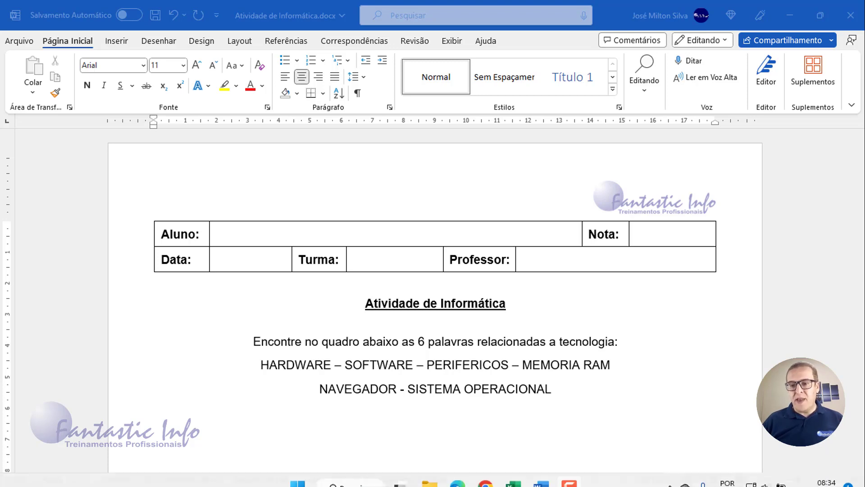
pyautogui.scroll(-1, 601, 362)
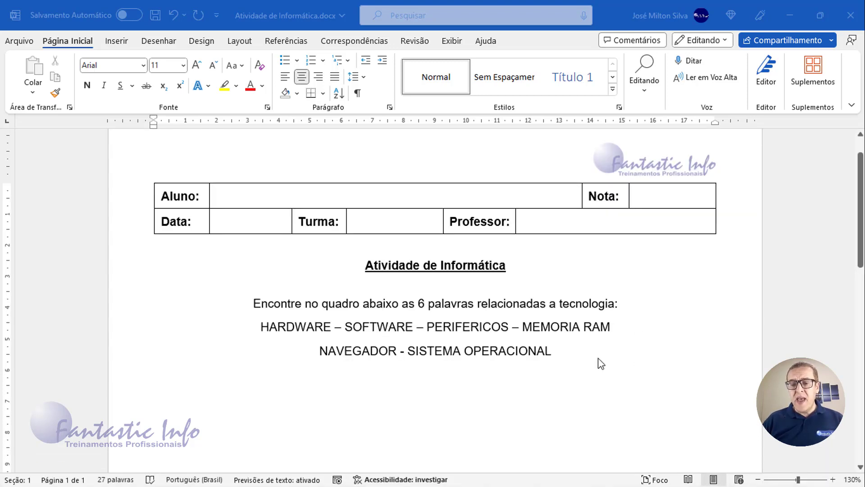
pyautogui.scroll(-1, 586, 362)
pyautogui.scroll(2, 543, 339)
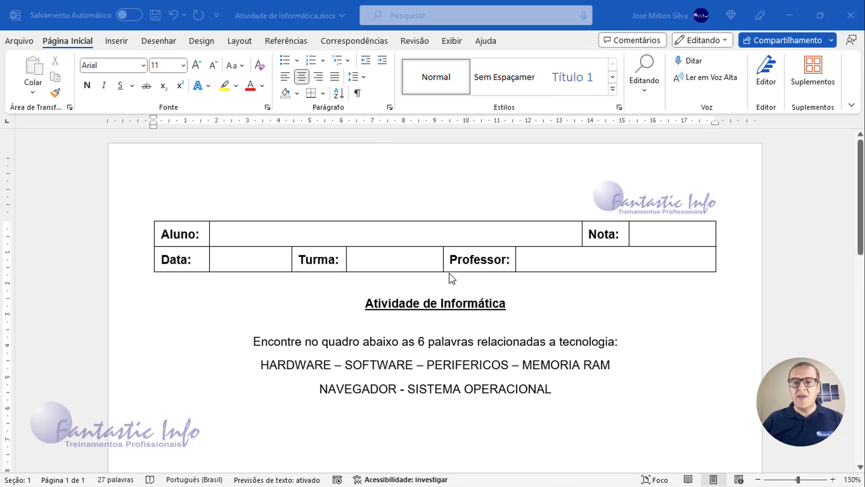
pyautogui.scroll(-1, 532, 260)
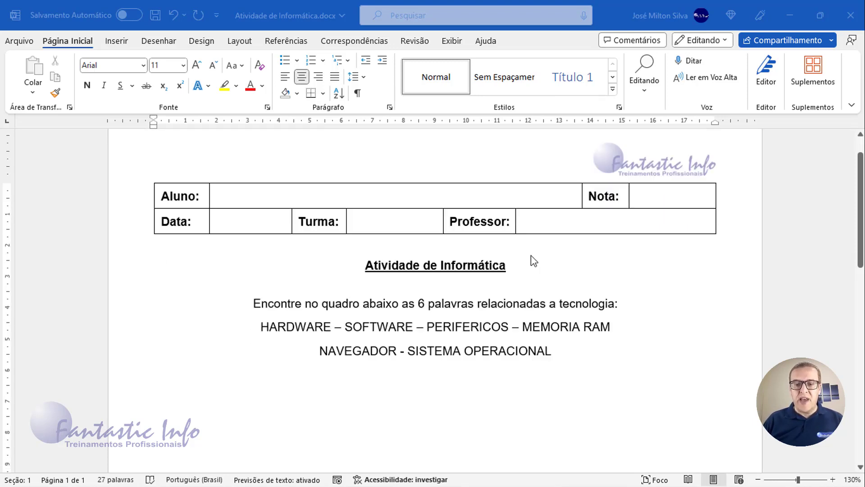
pyautogui.scroll(-2, 530, 255)
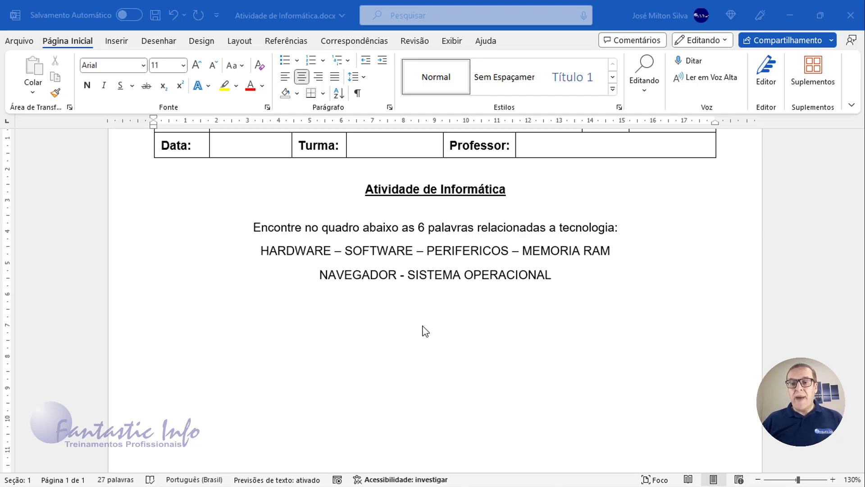
pyautogui.scroll(-1, 417, 332)
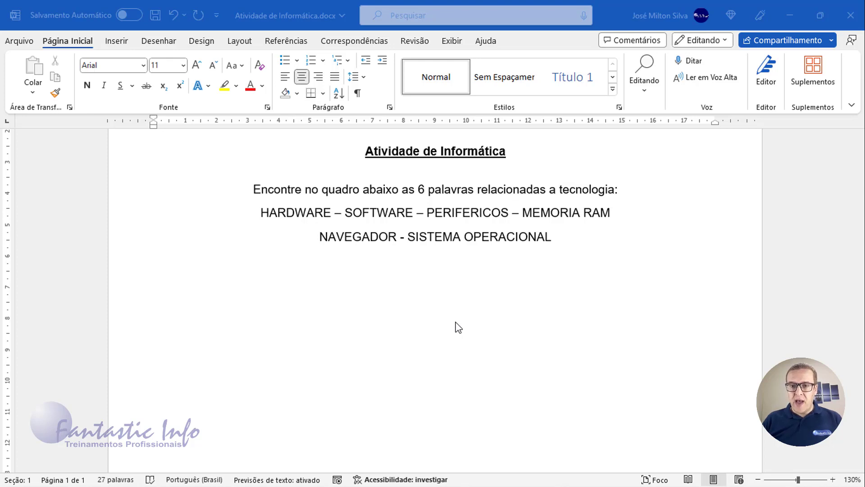
pyautogui.scroll(-1, 450, 311)
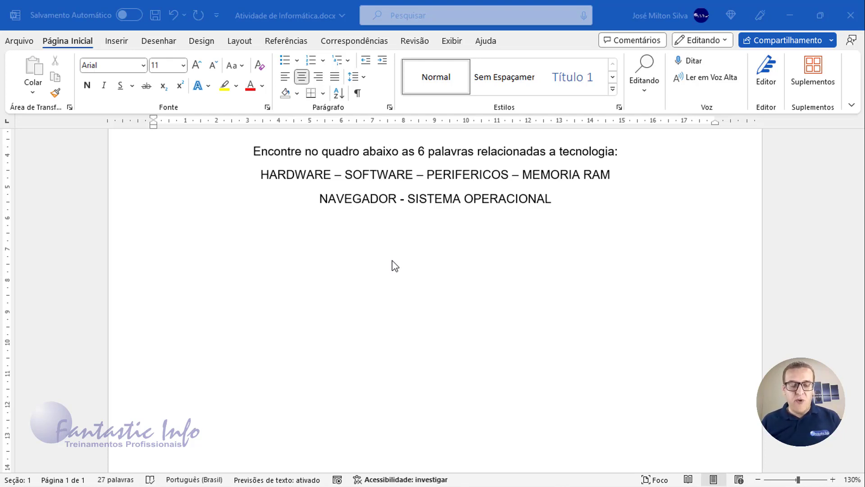
# Step: Switch to the Caça Palavras.xlsx workbook in Excel and examine the example puzzle grid, its highlighted answer key and the word list
pyautogui.hotkey('alt', 'Tab')
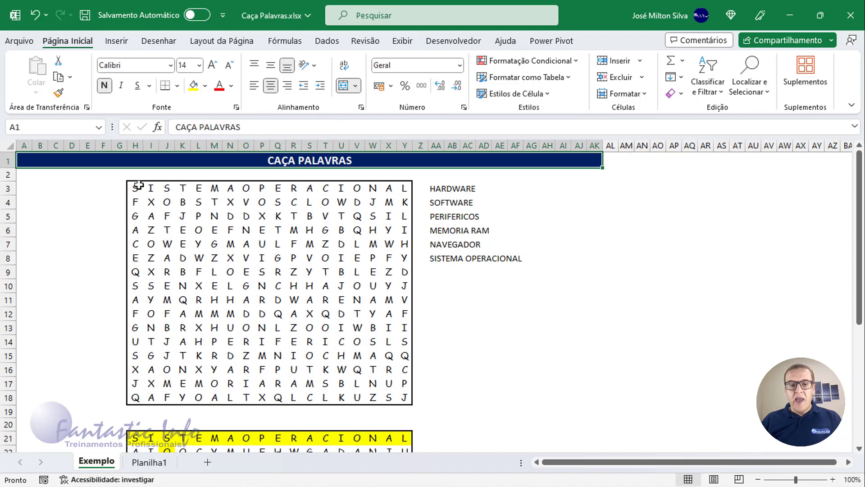
pyautogui.moveTo(138, 185); pyautogui.dragTo(403, 400)
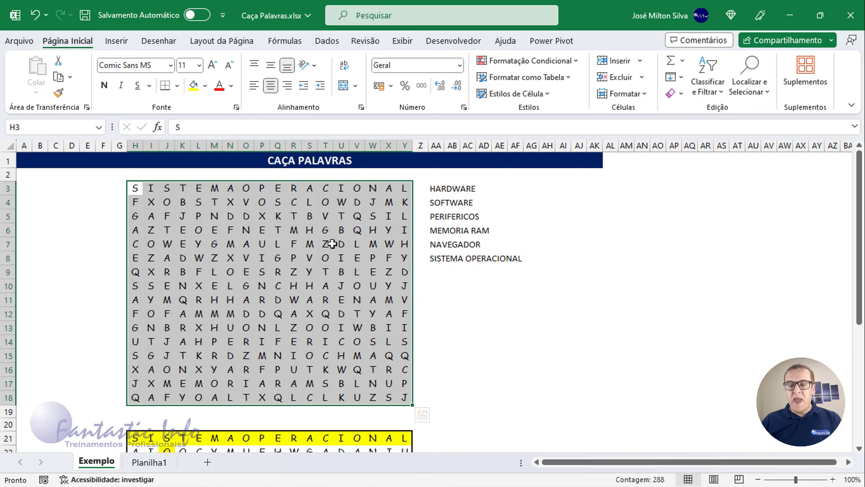
pyautogui.scroll(-5, 239, 225)
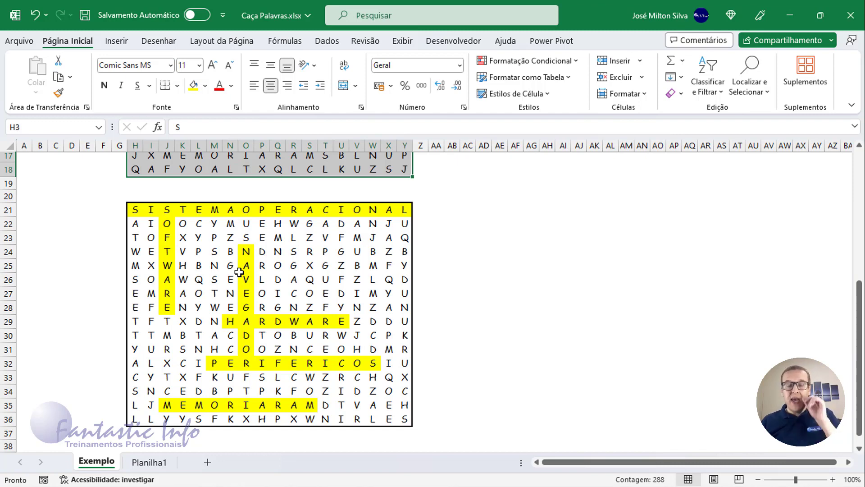
pyautogui.scroll(5, 239, 272)
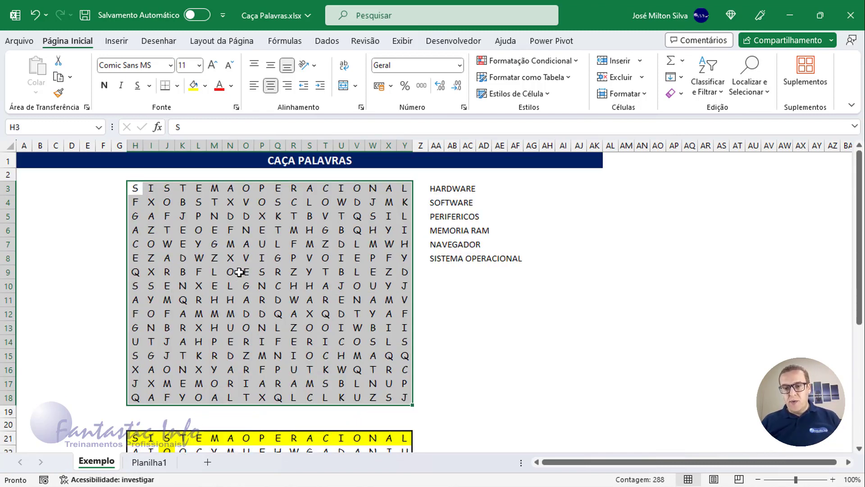
pyautogui.moveTo(440, 188); pyautogui.dragTo(436, 261)
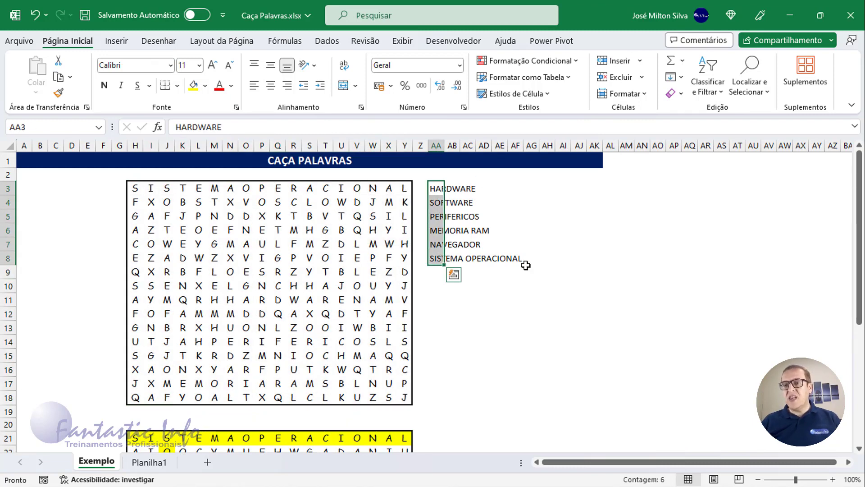
pyautogui.click(383, 174)
pyautogui.press('Up')
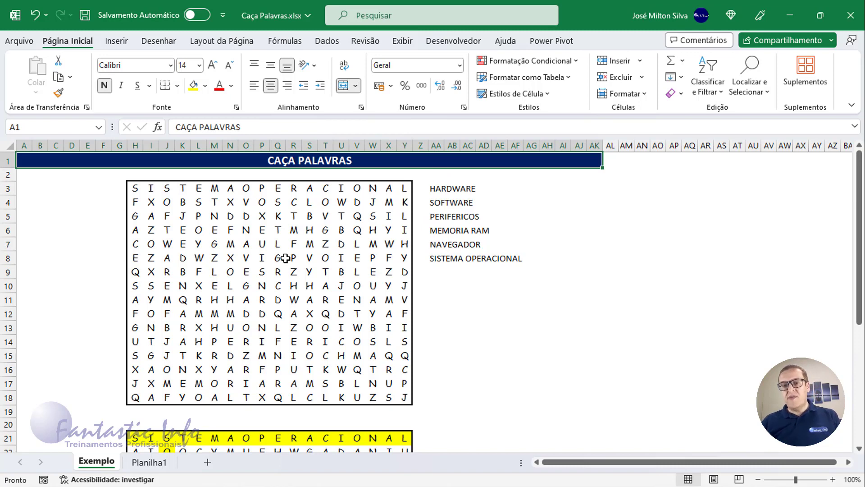
# Step: On the Planilha1 sheet, apply a thick outside border to the 16-row by 18-column range B4:S19
pyautogui.click(150, 462)
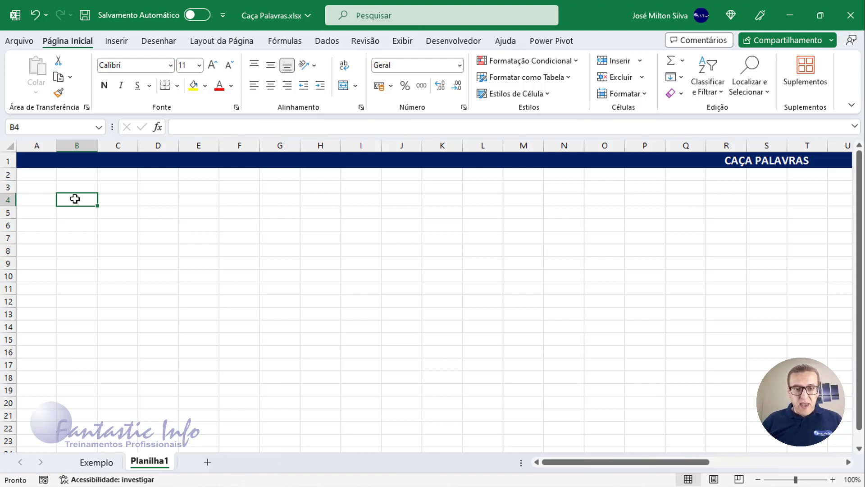
pyautogui.moveTo(76, 198); pyautogui.dragTo(767, 201)
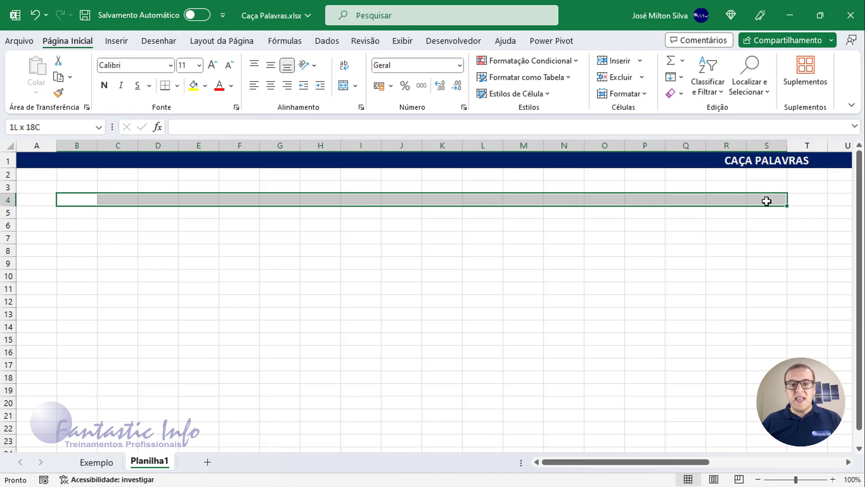
pyautogui.moveTo(767, 201); pyautogui.dragTo(766, 201)
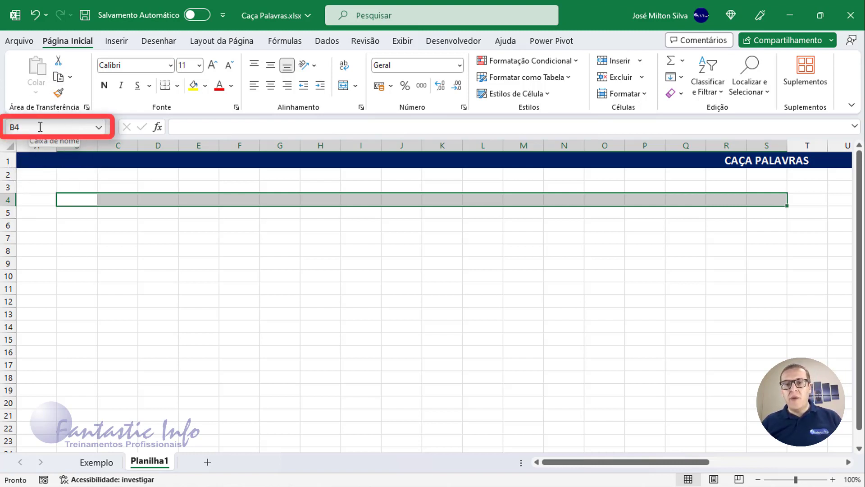
pyautogui.moveTo(69, 198); pyautogui.dragTo(754, 389)
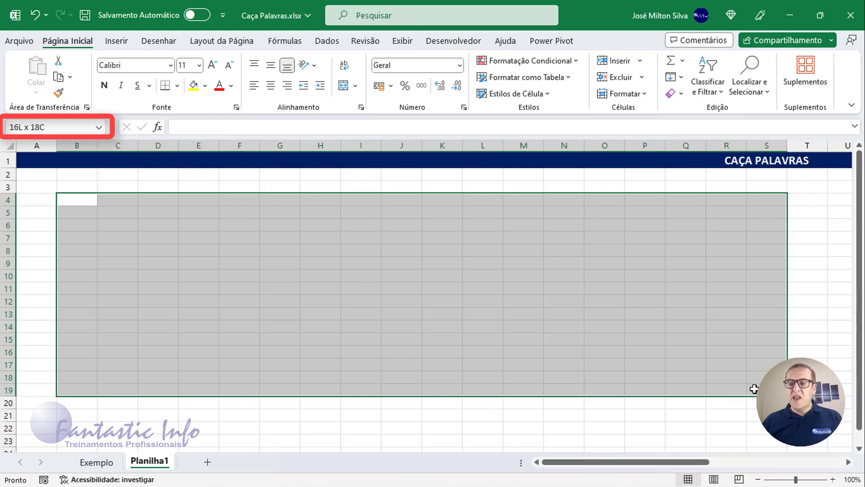
pyautogui.moveTo(754, 389); pyautogui.dragTo(755, 388)
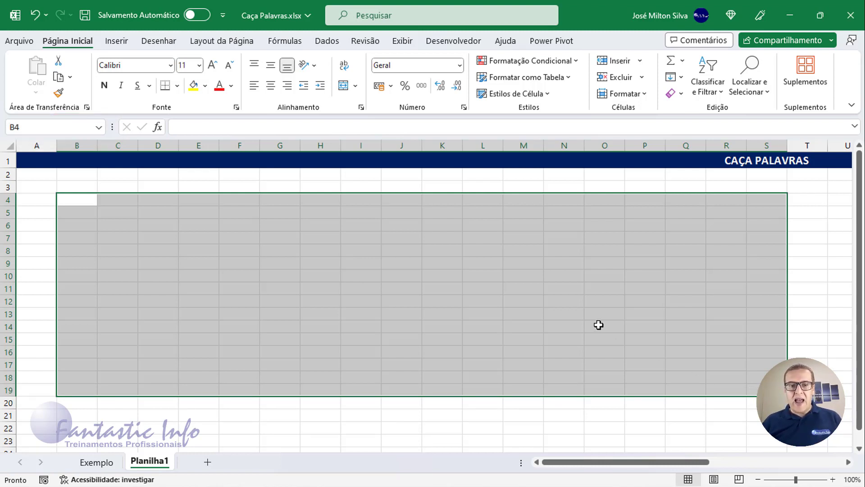
pyautogui.click(176, 85)
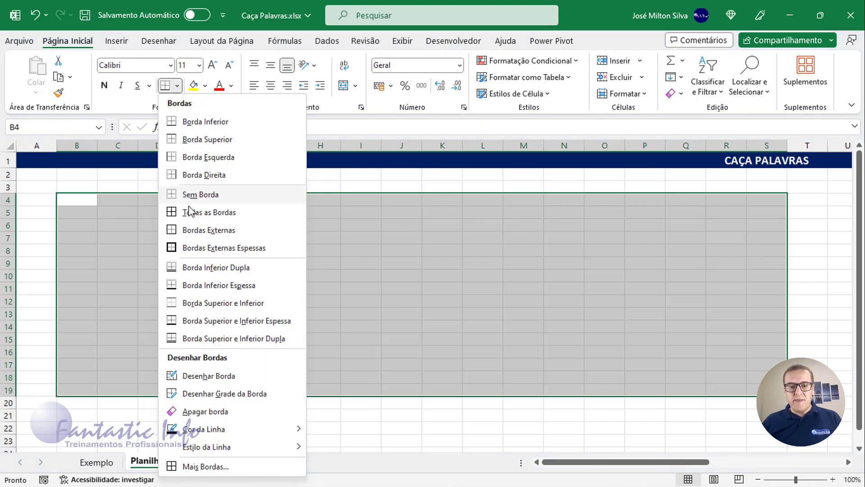
pyautogui.click(189, 249)
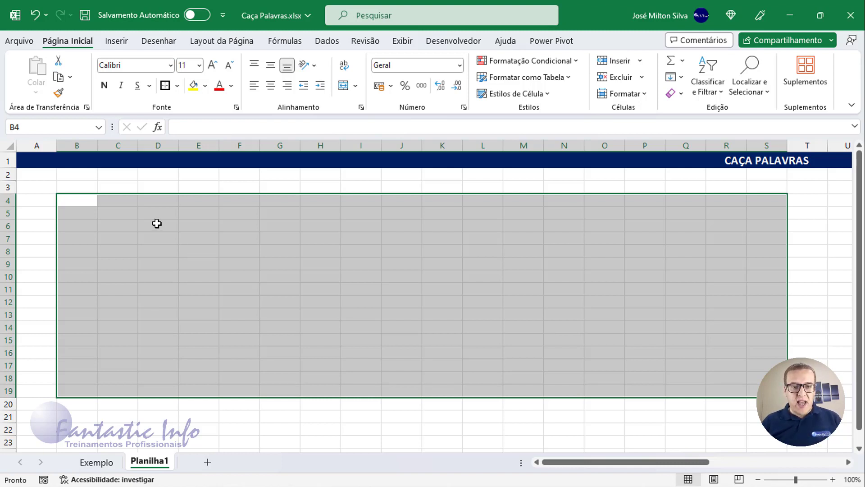
pyautogui.click(89, 211)
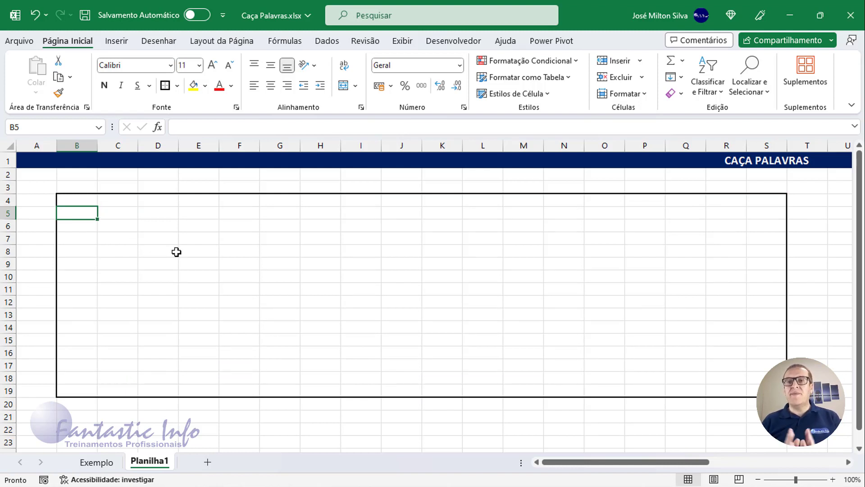
# Step: Narrow columns B through S together so the bordered puzzle grid has small, roughly square cells
pyautogui.click(76, 144)
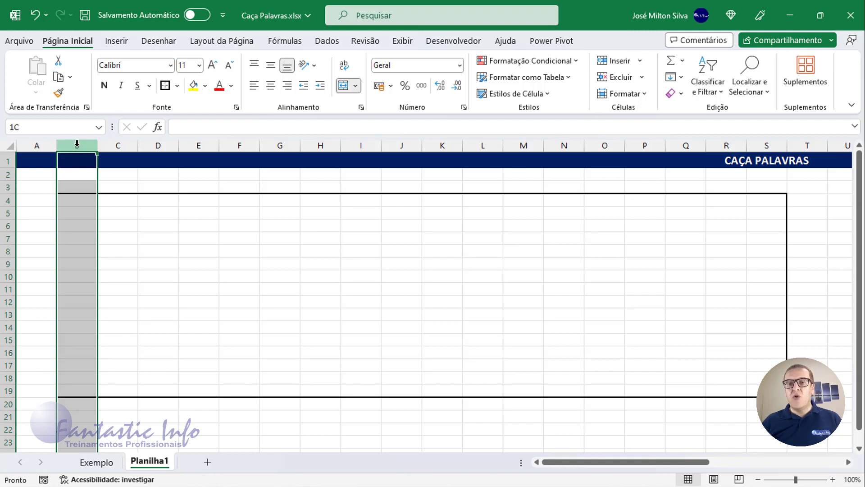
pyautogui.moveTo(76, 143); pyautogui.dragTo(588, 147)
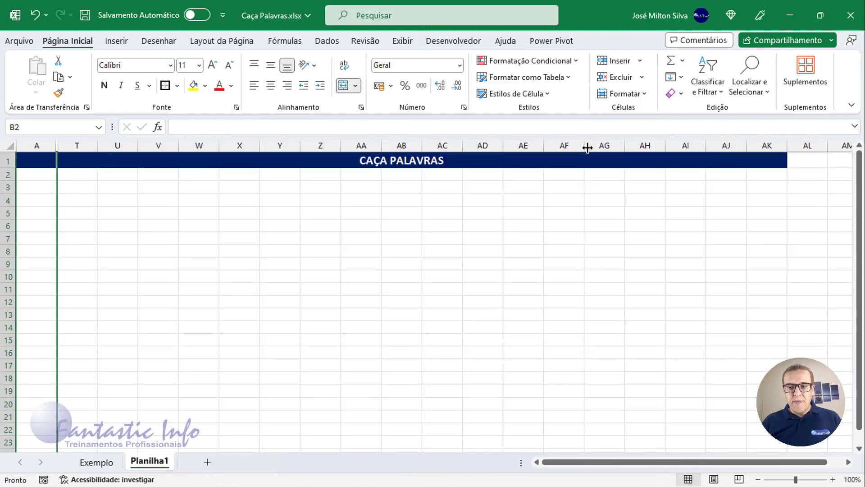
pyautogui.moveTo(58, 145); pyautogui.dragTo(76, 148)
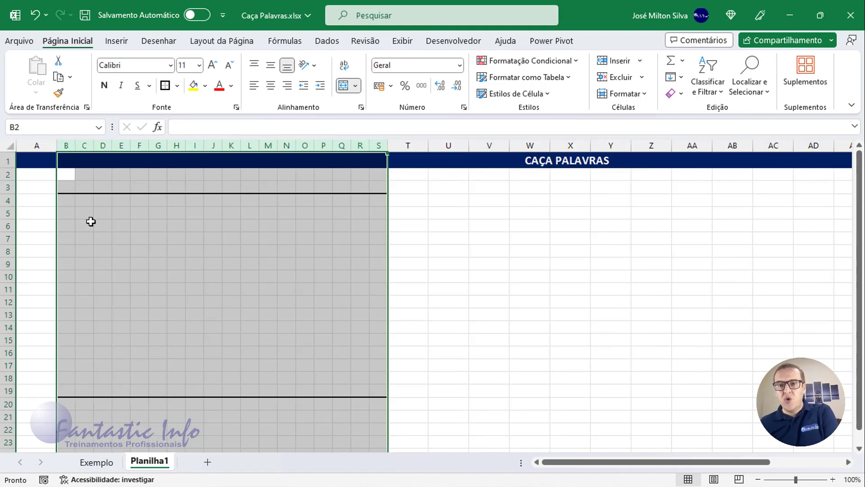
pyautogui.click(195, 239)
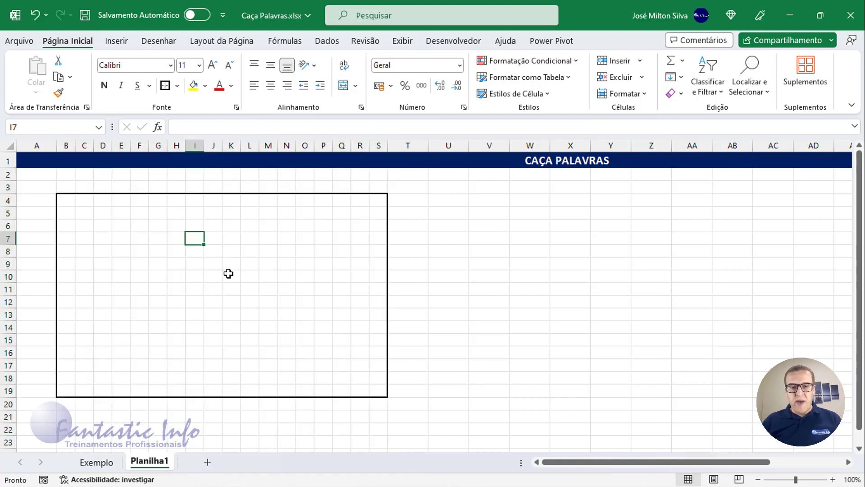
# Step: Enter the formula =CARACT(65) in cell B4, the first cell of the puzzle grid
pyautogui.click(68, 202)
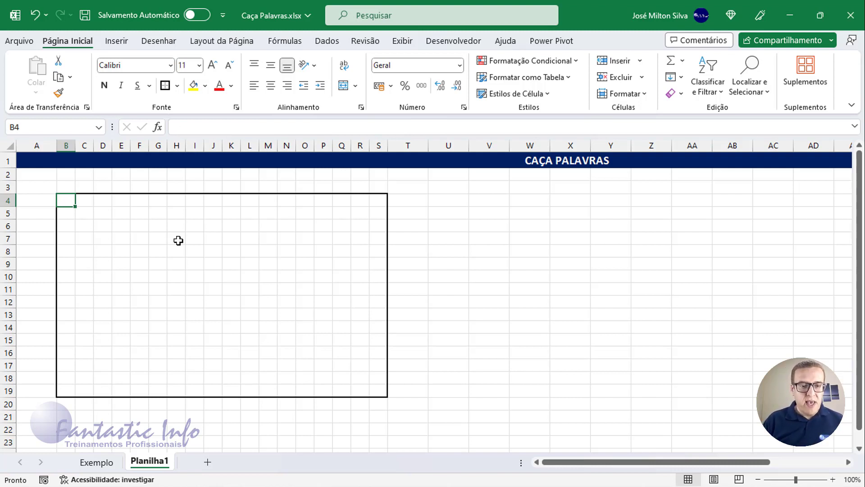
pyautogui.write('=CA')
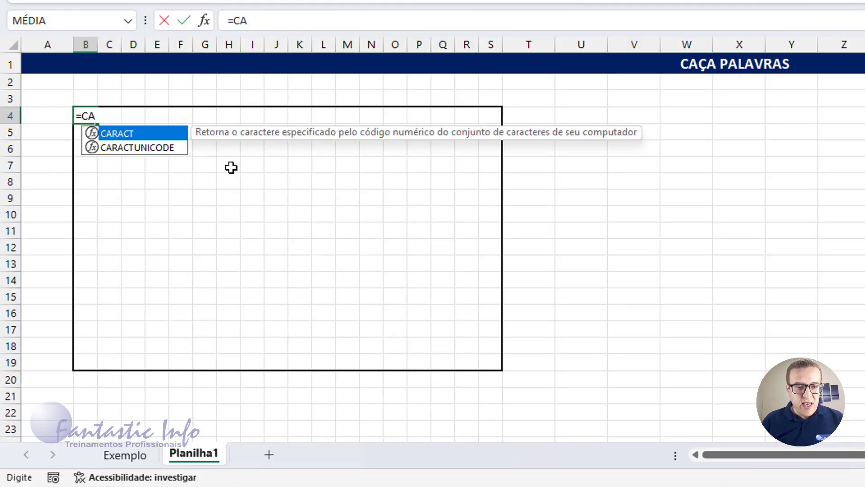
pyautogui.doubleClick(147, 133)
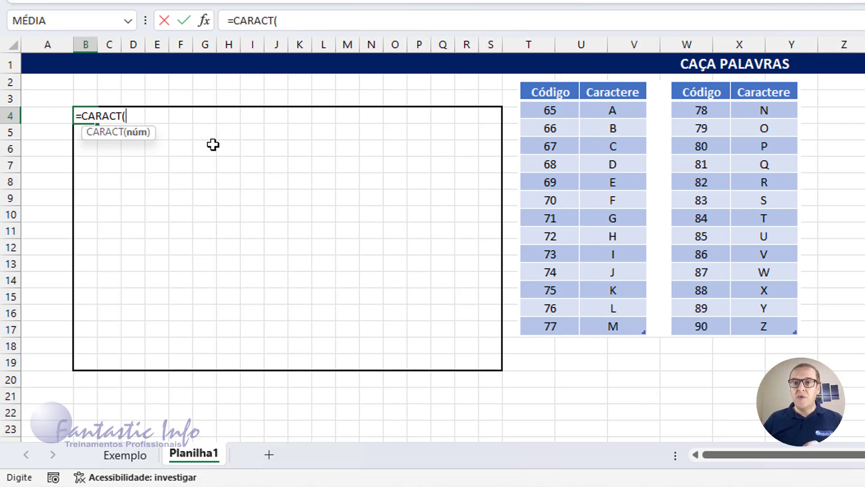
pyautogui.write('65')
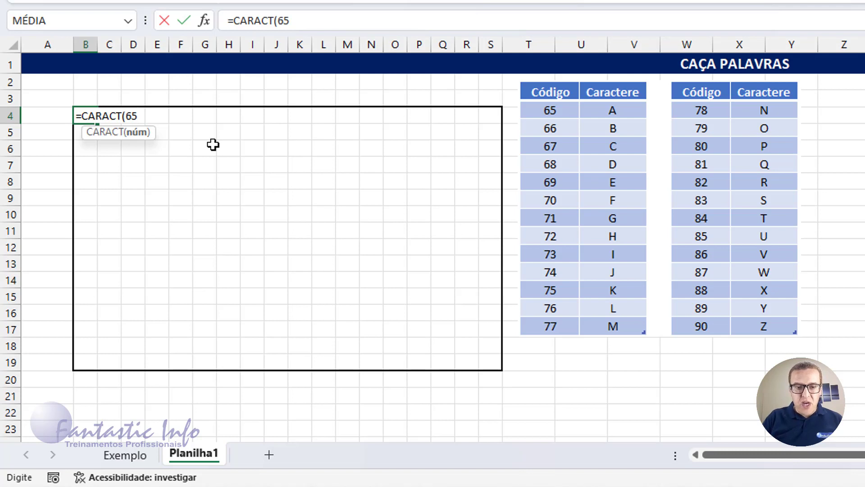
pyautogui.write(')')
pyautogui.press('Return')
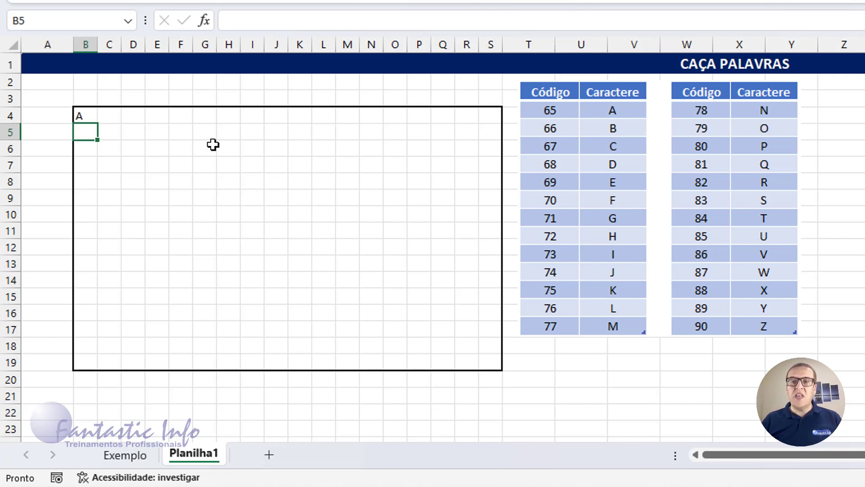
# Step: Replace the formula in cell B4 with =CARACT(ALEATÓRIOENTRE(65;90)) to generate a random letter
pyautogui.press('Up')
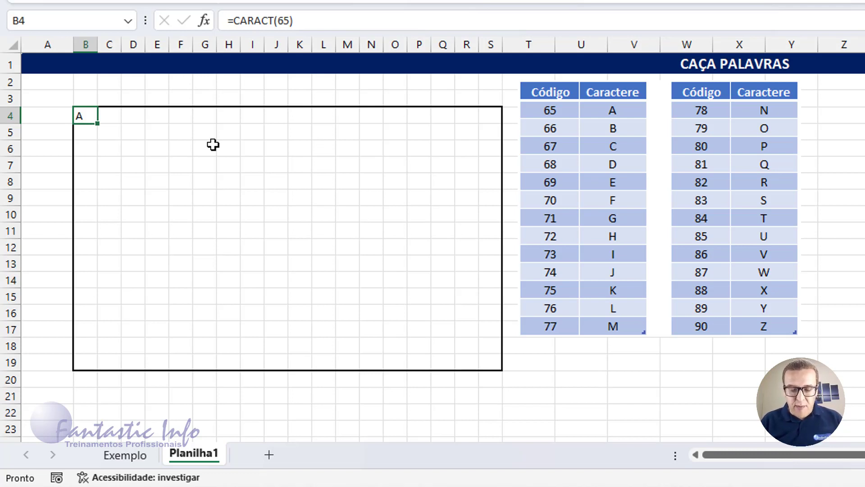
pyautogui.write('=CARA')
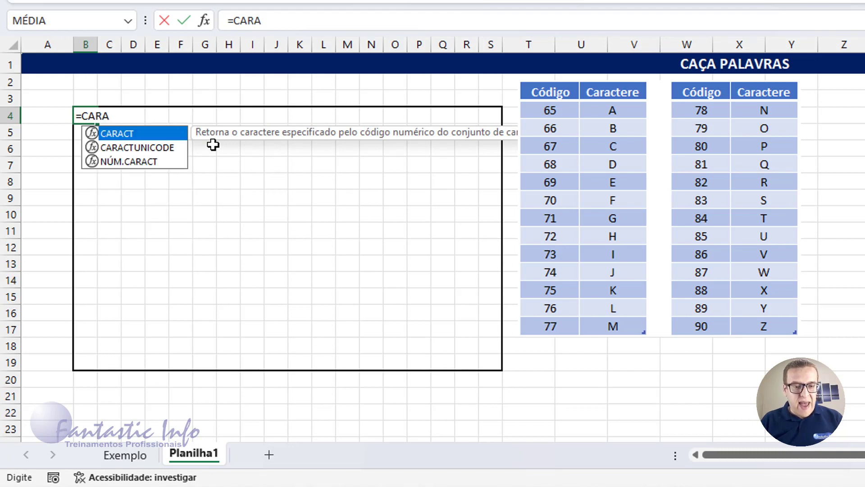
pyautogui.write('CT(')
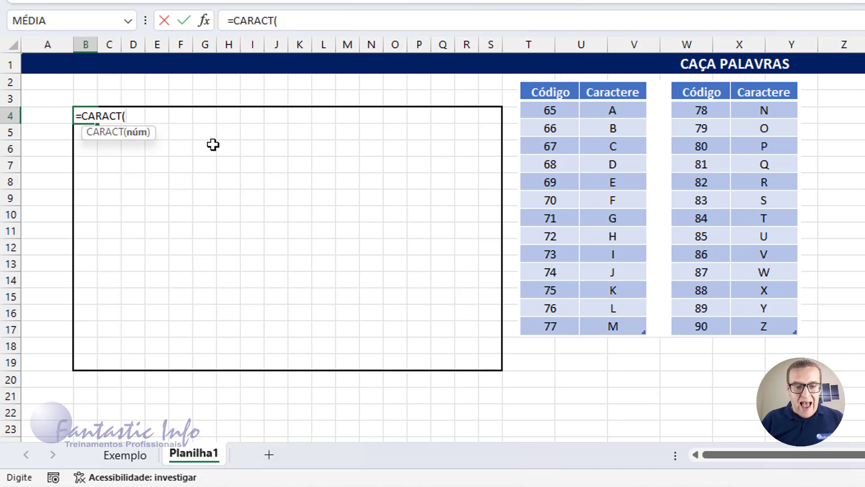
pyautogui.write('ALE')
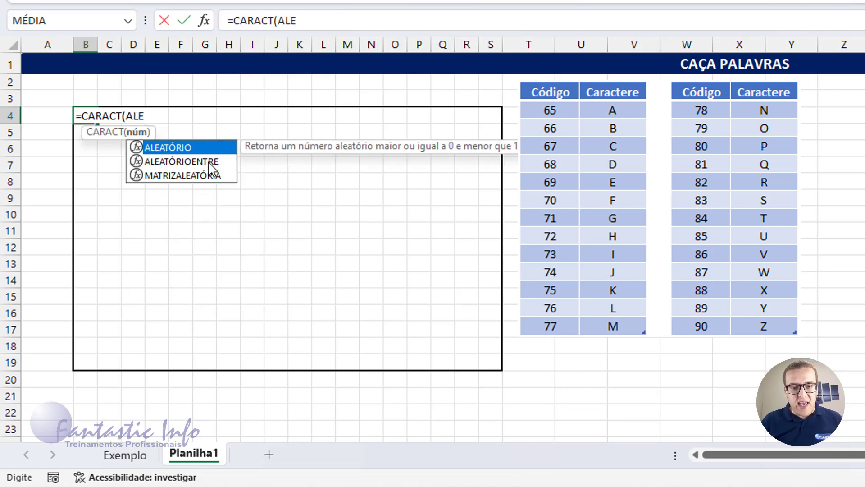
pyautogui.click(208, 162)
pyautogui.doubleClick(190, 161)
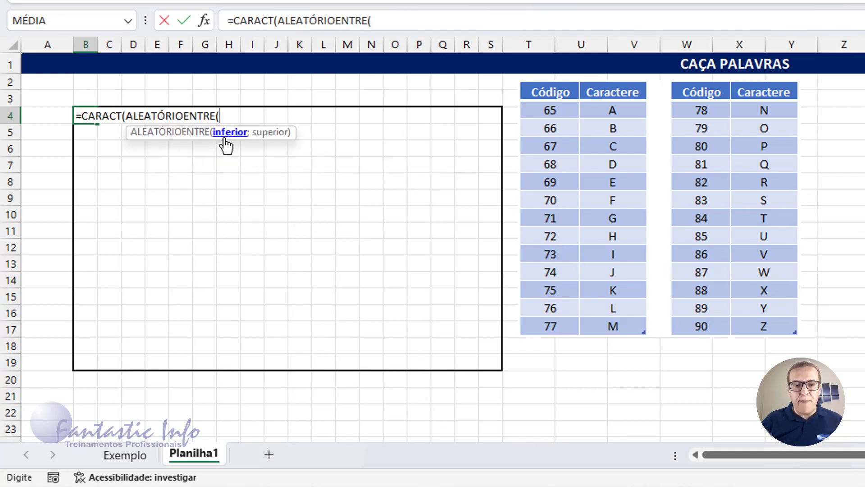
pyautogui.write('65')
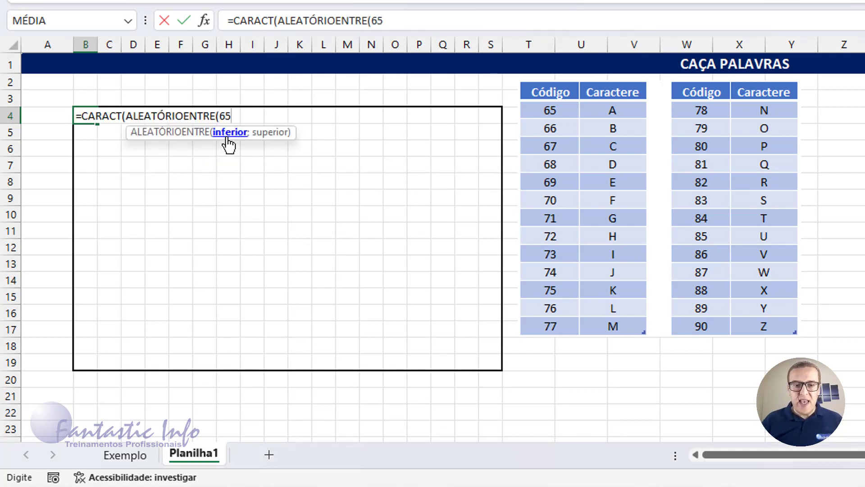
pyautogui.write(';')
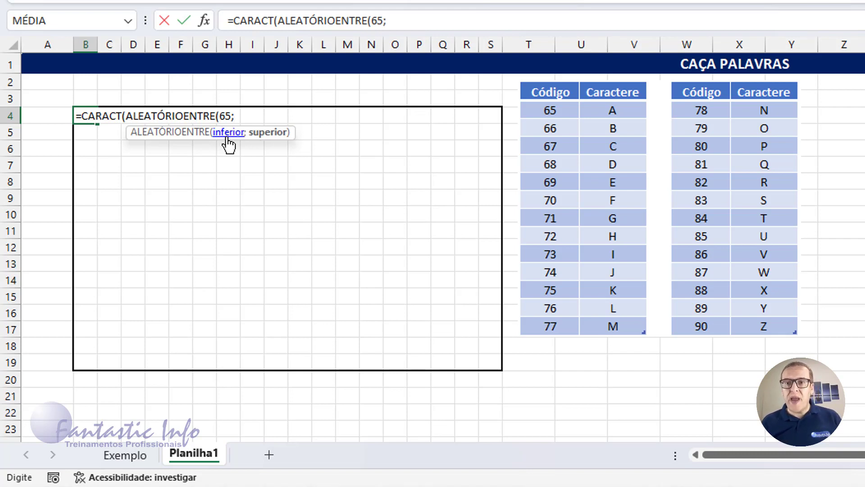
pyautogui.write('90')
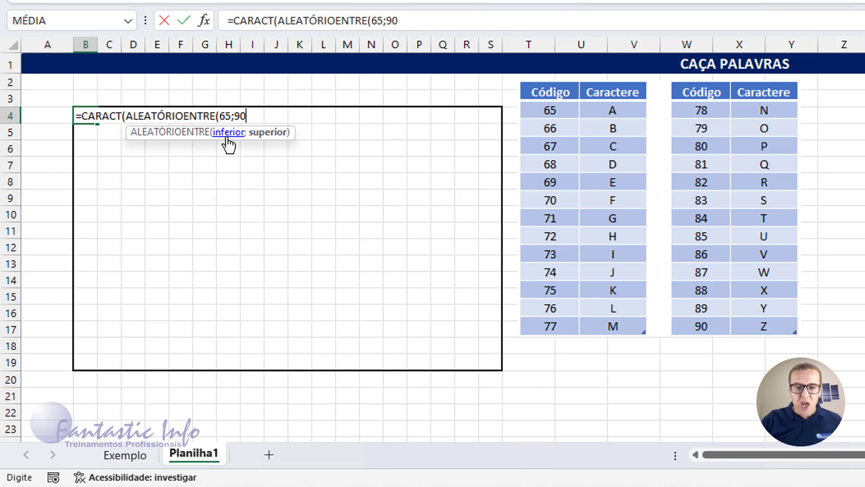
pyautogui.write(')')
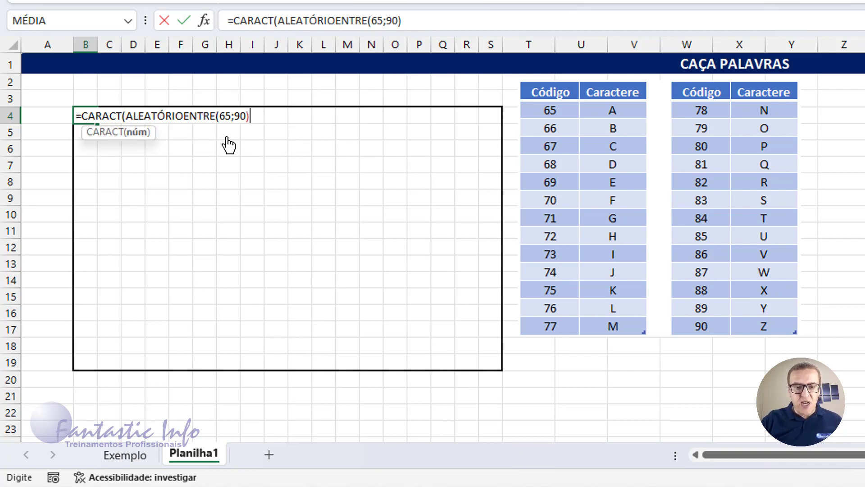
pyautogui.write(')')
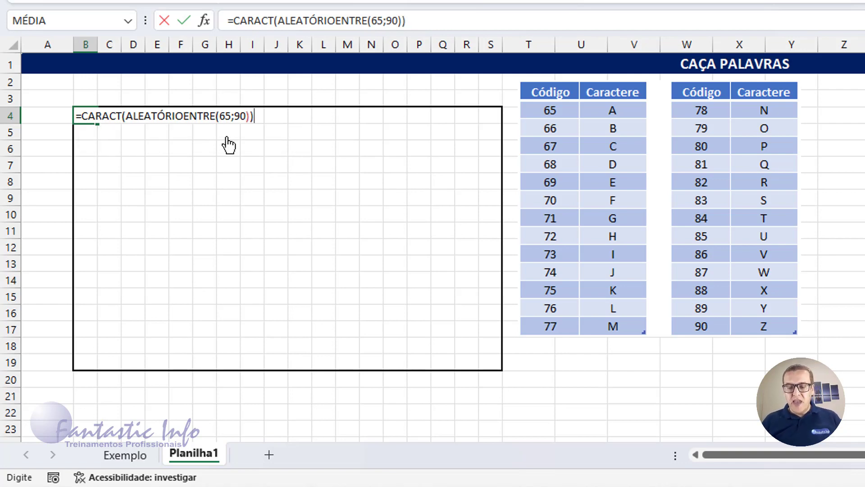
pyautogui.press('Return')
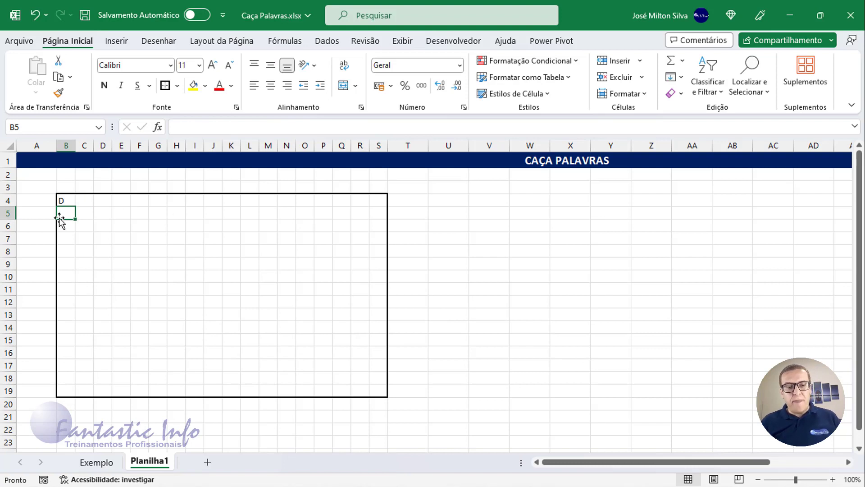
# Step: Fill the random-letter formula from B4 across the whole grid B4:S19 and center the letters horizontally
pyautogui.click(72, 203)
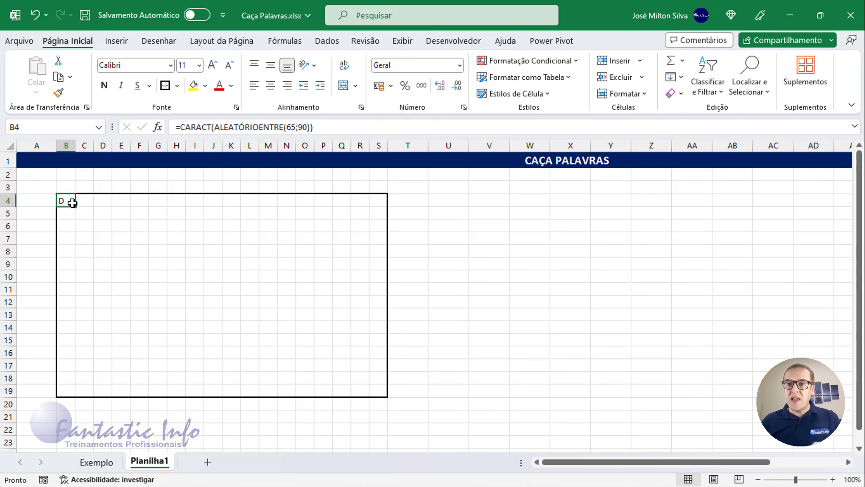
pyautogui.moveTo(76, 207); pyautogui.dragTo(381, 204)
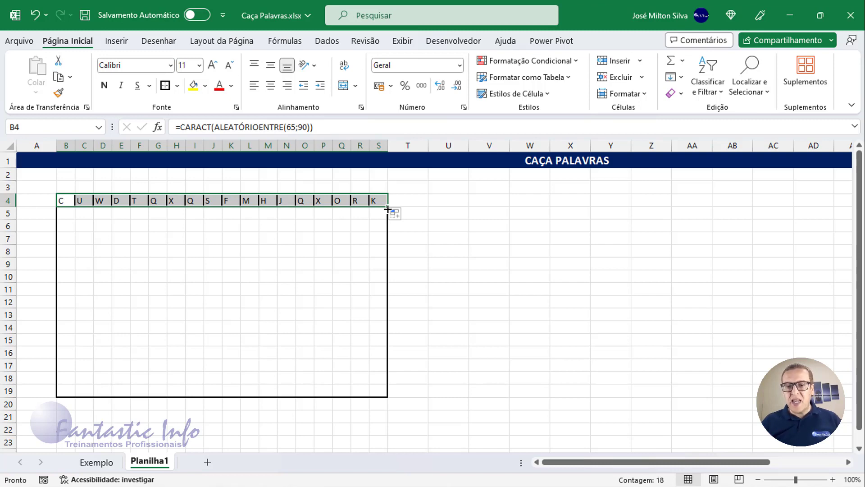
pyautogui.moveTo(388, 208); pyautogui.dragTo(364, 381)
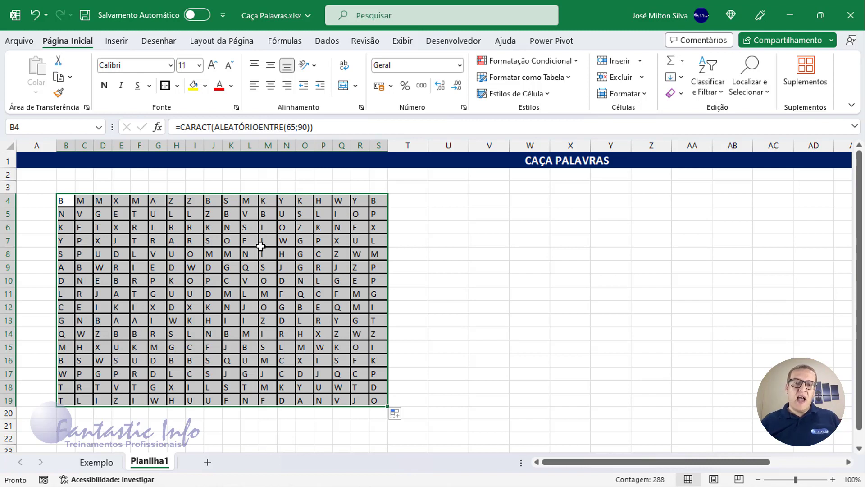
pyautogui.click(272, 87)
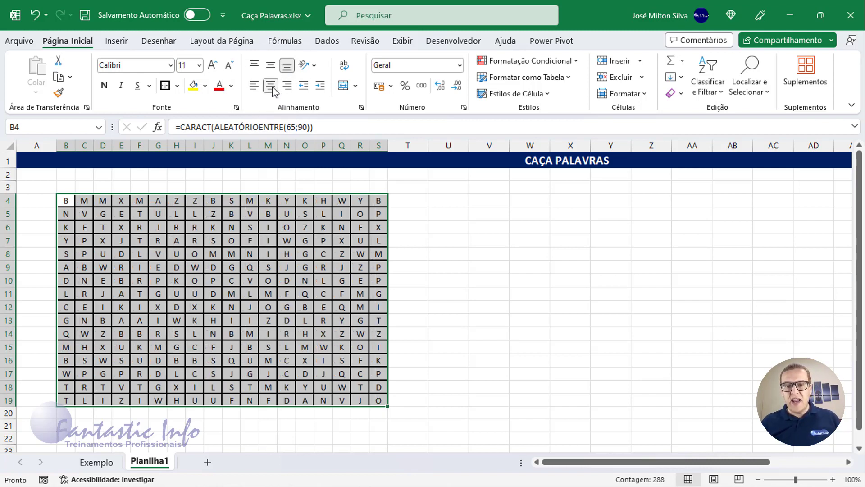
# Step: Try the Arial font on the letters in the puzzle grid B4:S19
pyautogui.click(170, 68)
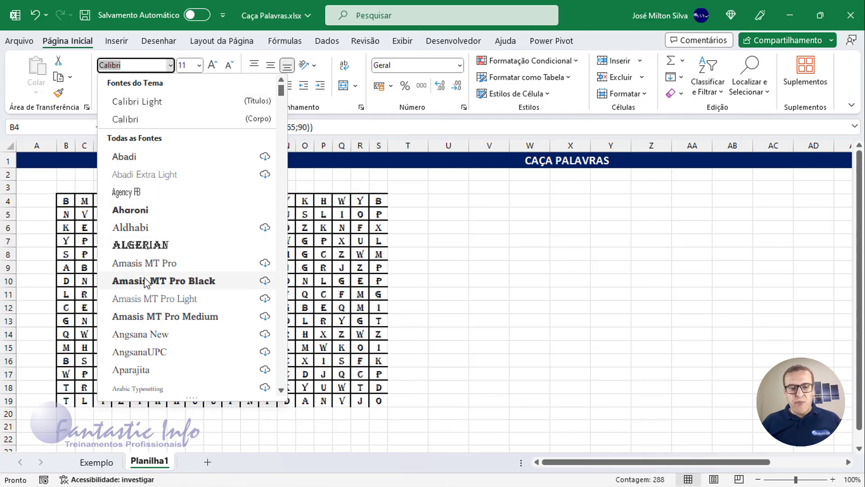
pyautogui.scroll(-3, 145, 282)
pyautogui.scroll(-1, 145, 282)
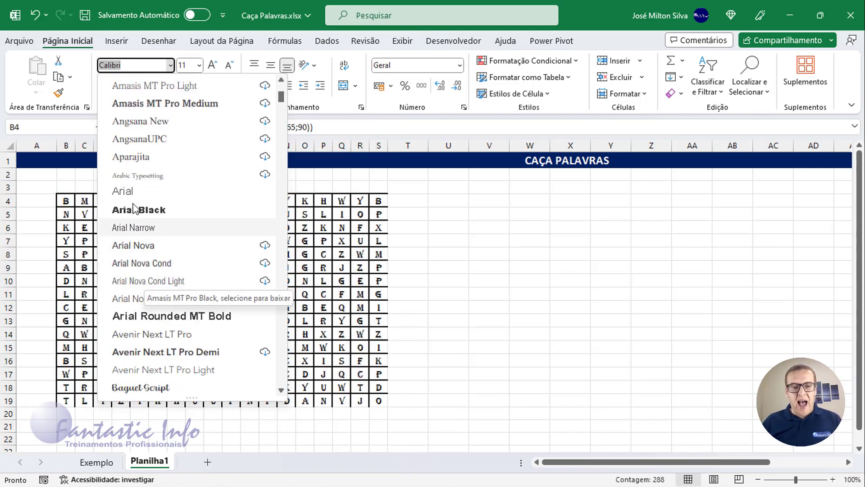
pyautogui.click(121, 191)
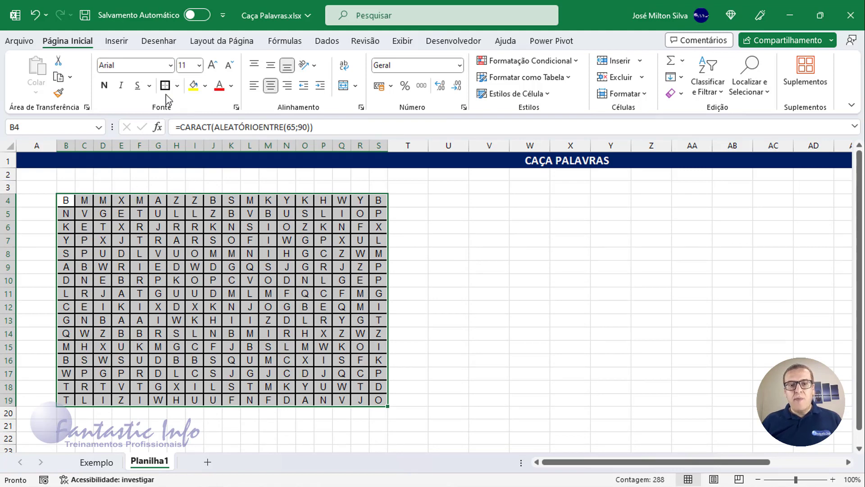
# Step: Set the font of the puzzle grid letters in B4:S19 to Comic Sans MS
pyautogui.click(172, 65)
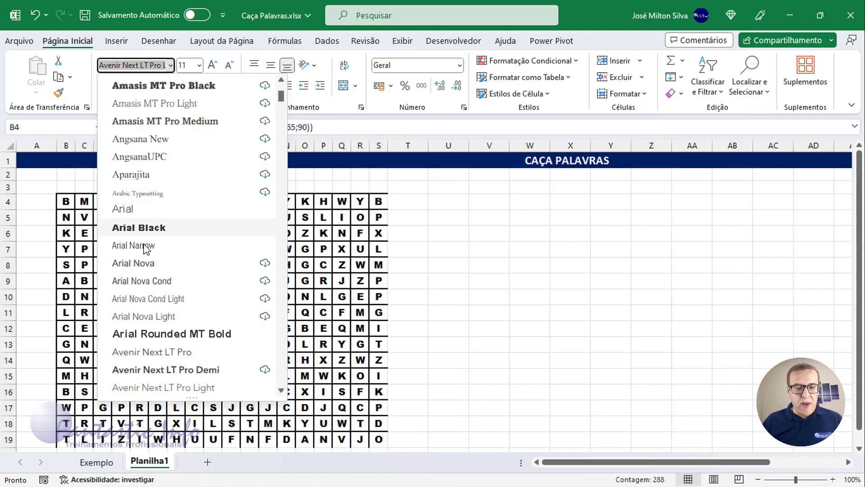
pyautogui.scroll(-6, 159, 284)
pyautogui.scroll(-7, 158, 284)
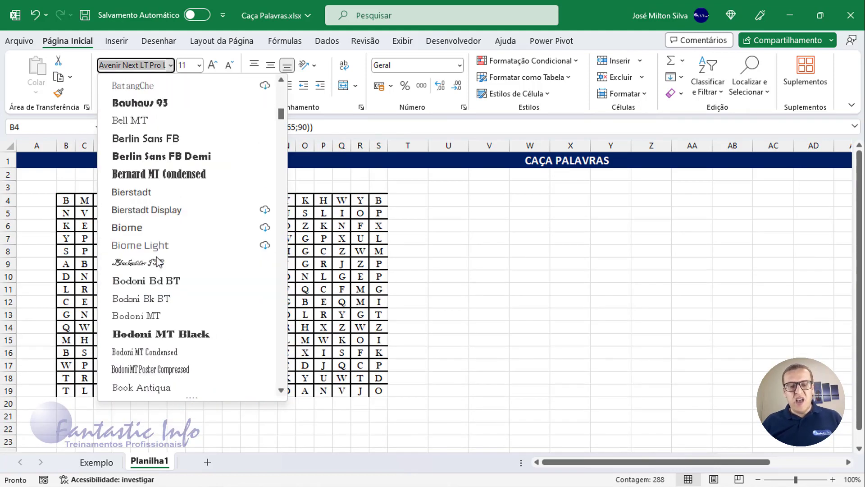
pyautogui.scroll(-10, 159, 261)
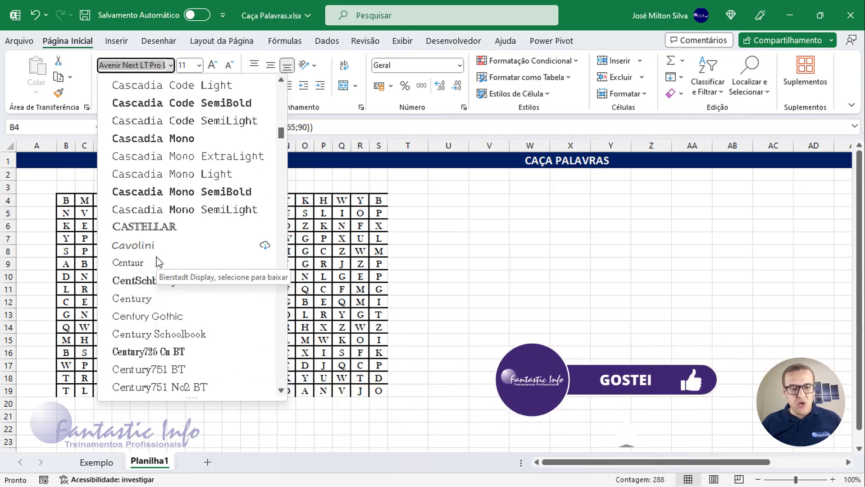
pyautogui.scroll(-1, 159, 262)
pyautogui.scroll(-4, 159, 260)
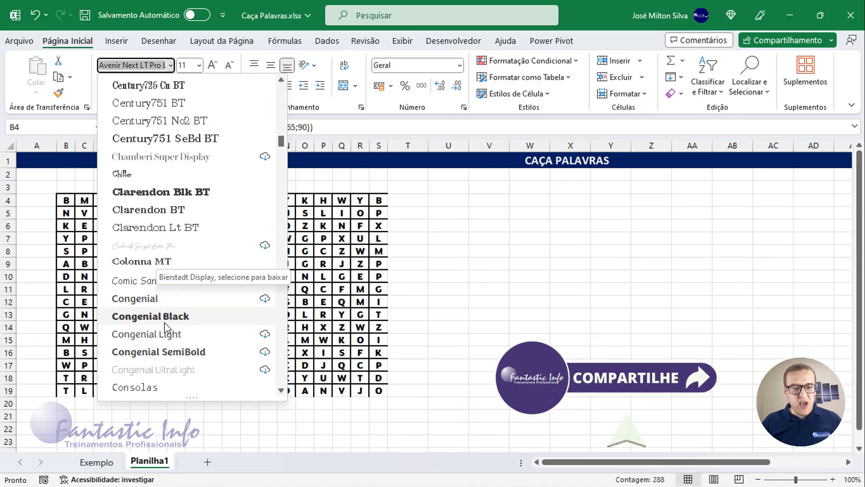
pyautogui.scroll(-2, 182, 305)
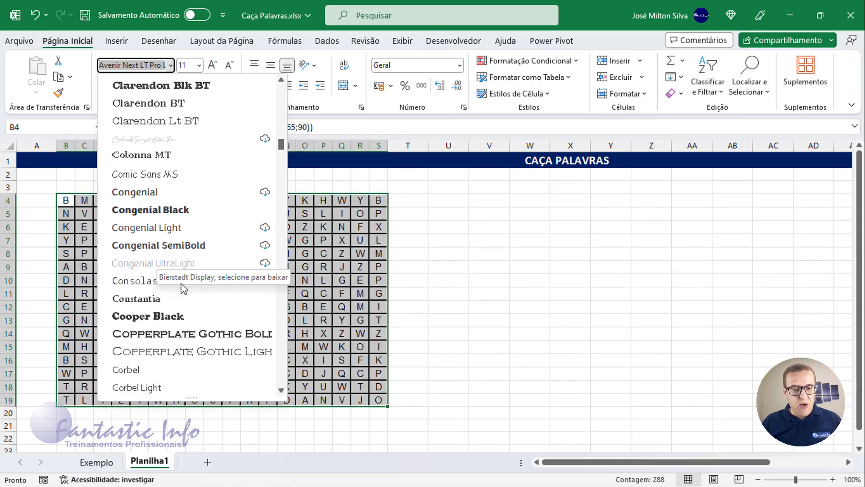
pyautogui.scroll(-2, 182, 286)
pyautogui.scroll(3, 182, 284)
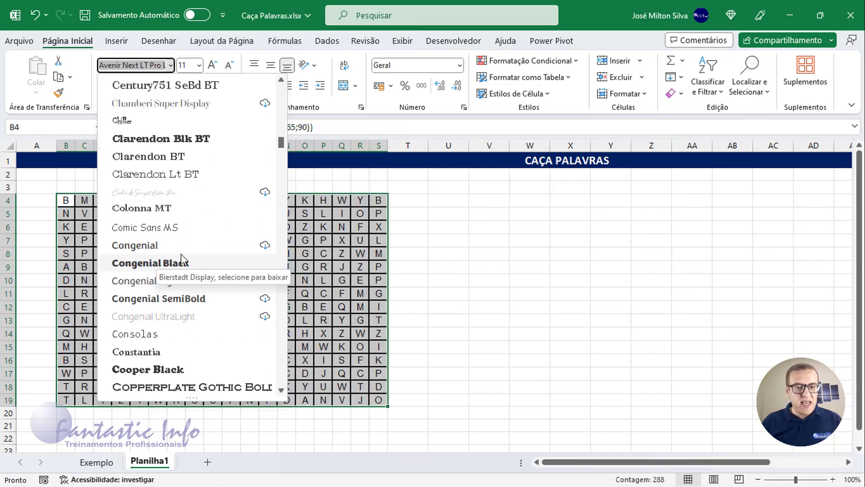
pyautogui.click(169, 229)
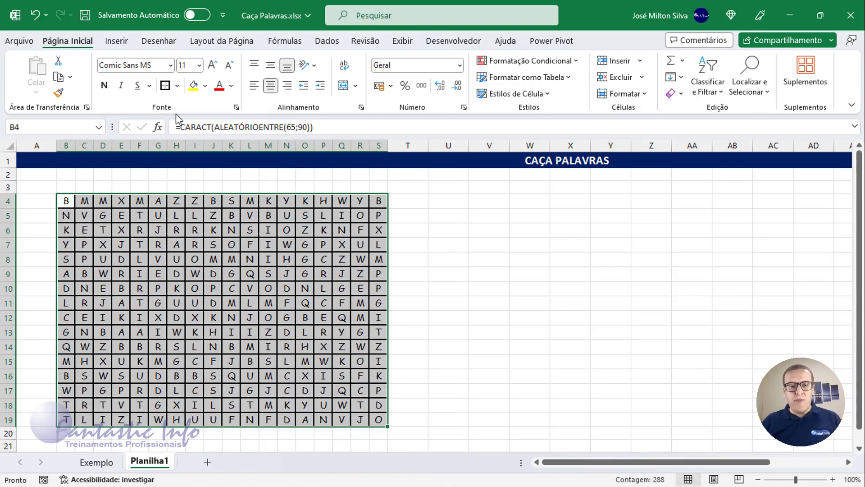
# Step: Remove all borders from the puzzle grid B4:S19 and apply only a thick outside border around it
pyautogui.click(177, 85)
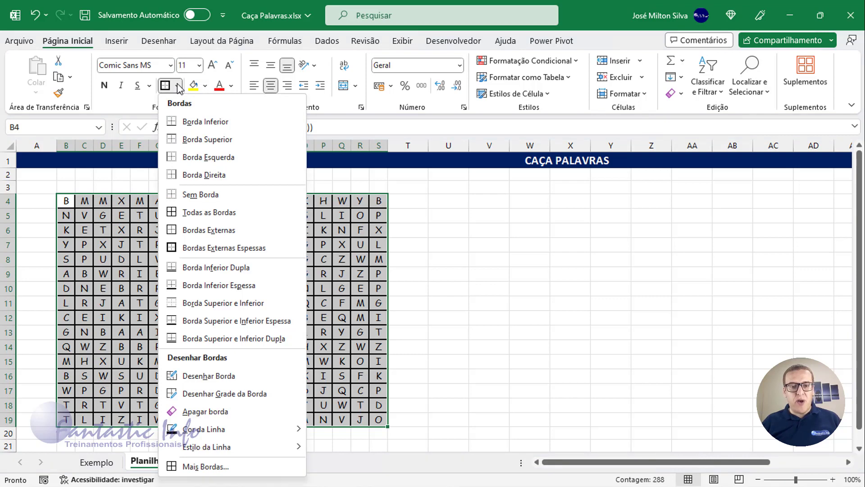
pyautogui.click(191, 197)
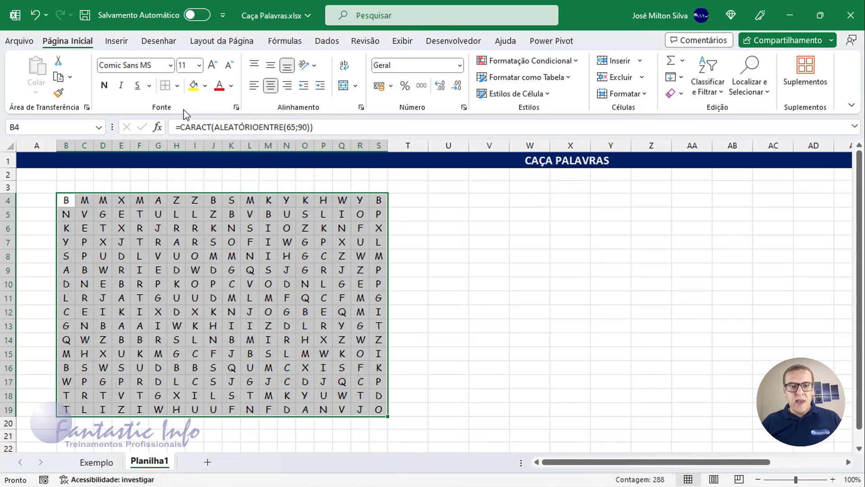
pyautogui.click(177, 85)
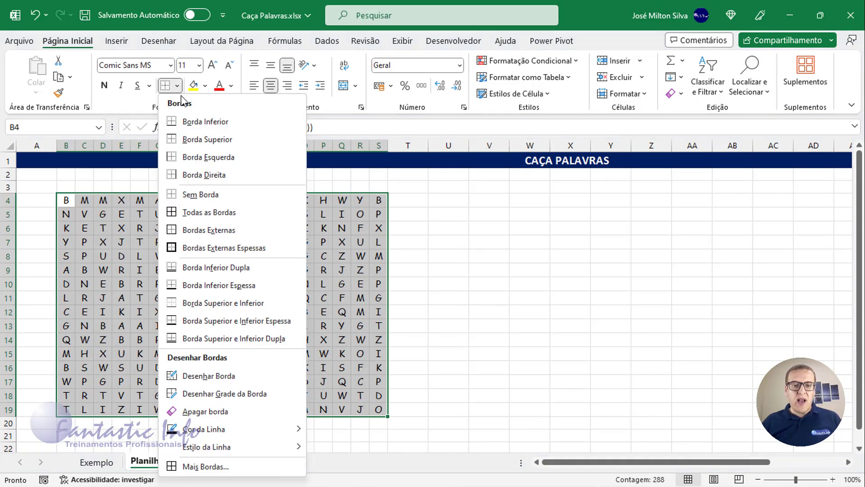
pyautogui.click(188, 251)
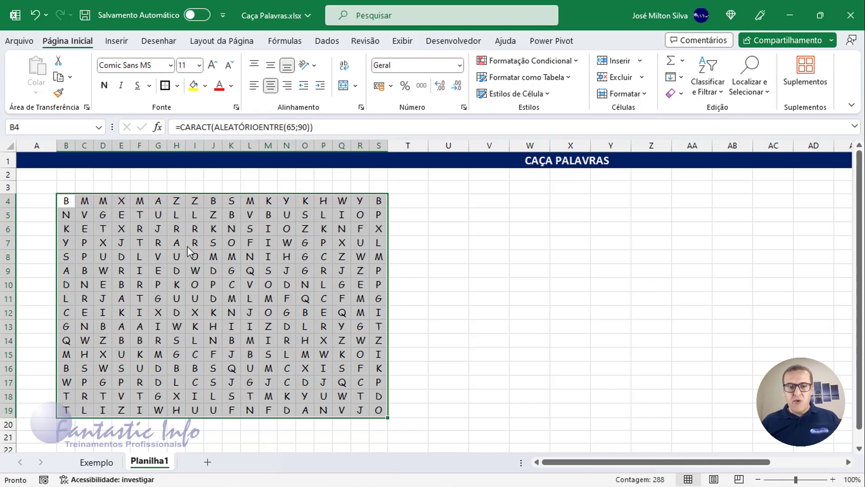
pyautogui.click(187, 246)
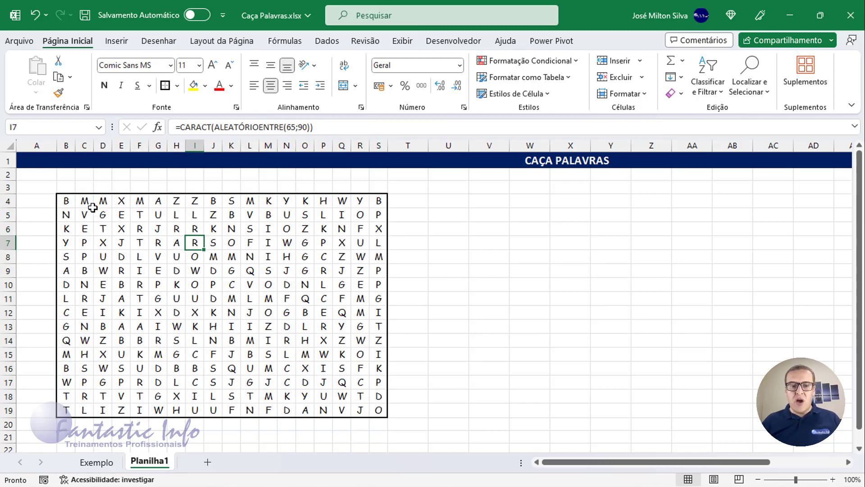
# Step: Copy the six-word list in AA3:AA8 of the Exemplo sheet and paste it into Planilha1 starting at cell U4
pyautogui.click(68, 200)
pyautogui.click(443, 211)
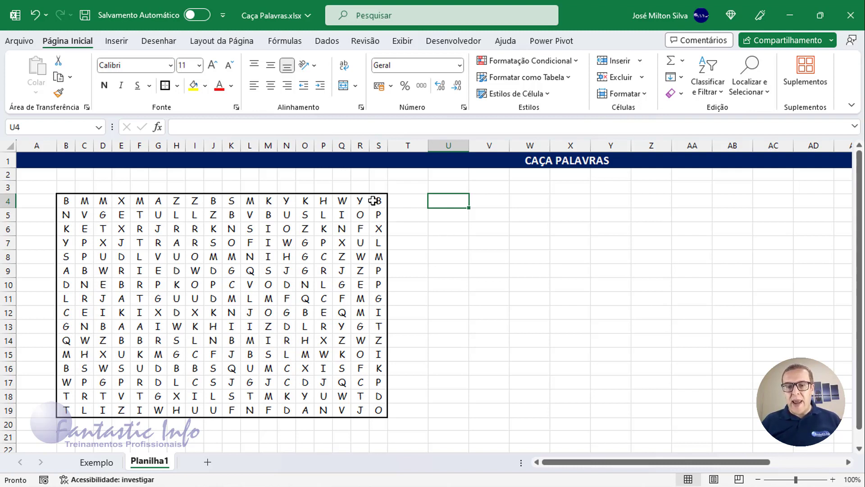
pyautogui.moveTo(446, 203)
pyautogui.mouseDown()
pyautogui.moveTo(450, 245)
pyautogui.moveTo(451, 209)
pyautogui.mouseUp()
pyautogui.click(453, 203)
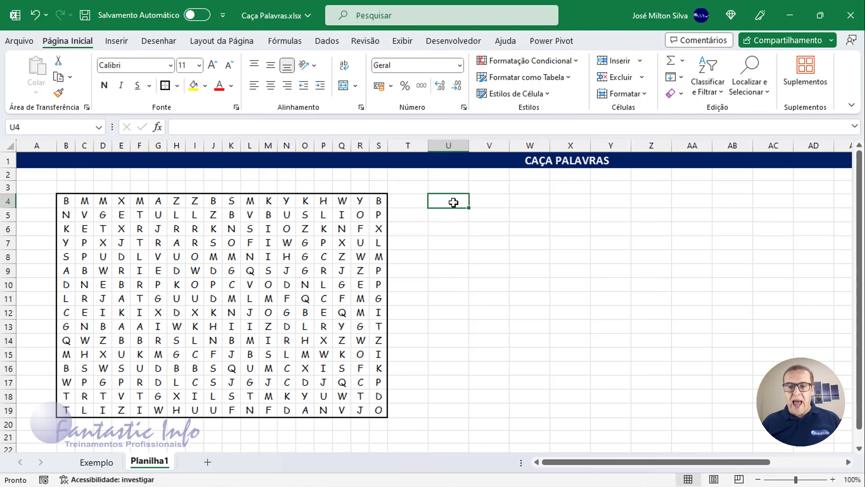
pyautogui.click(96, 462)
pyautogui.moveTo(451, 193); pyautogui.dragTo(436, 261)
pyautogui.hotkey('ctrl', 'c')
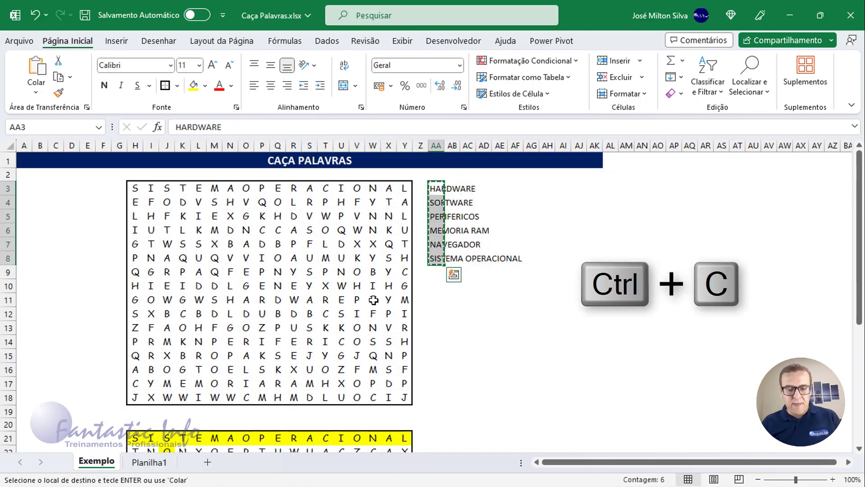
pyautogui.click(149, 461)
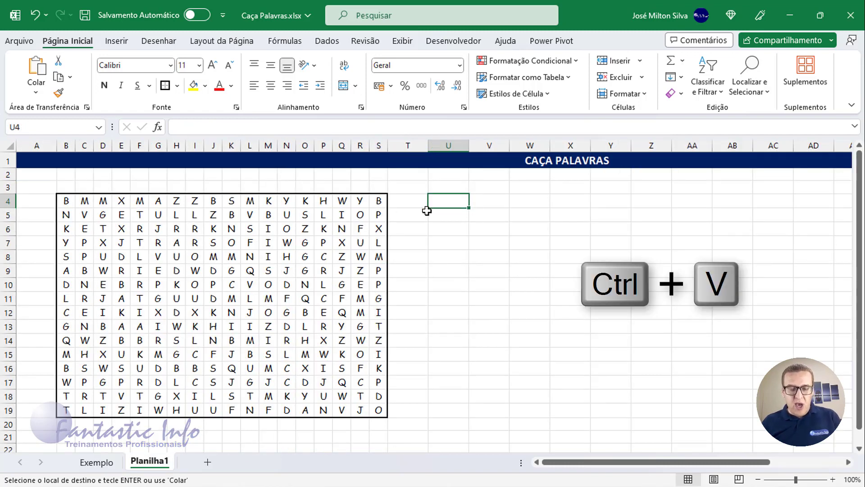
pyautogui.hotkey('ctrl', 'v')
pyautogui.click(496, 214)
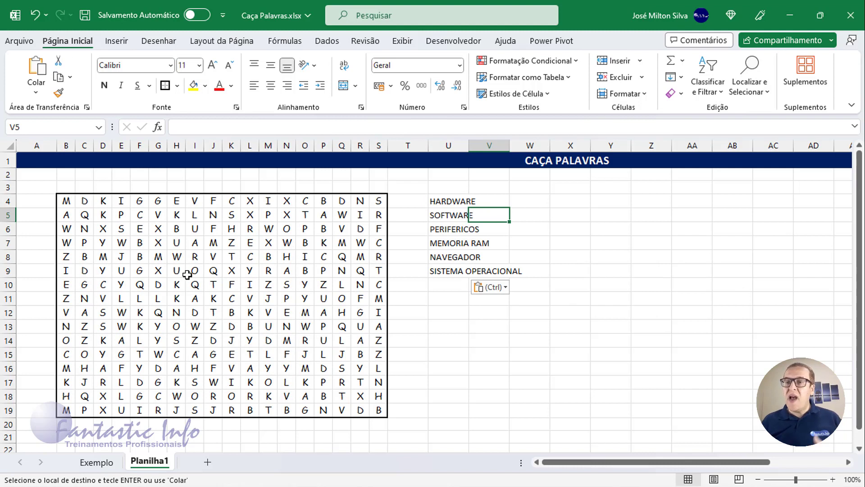
# Step: Insert three new columns before column B to move the puzzle grid away from the sheet's edge
pyautogui.click(85, 201)
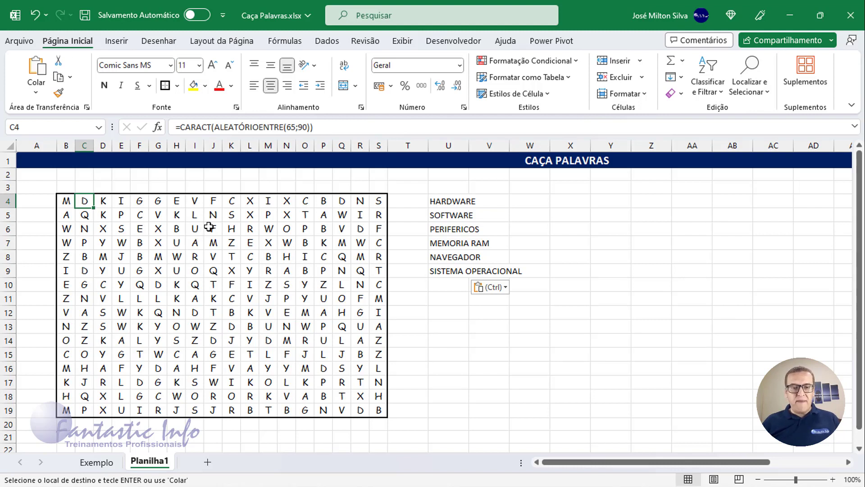
pyautogui.click(68, 200)
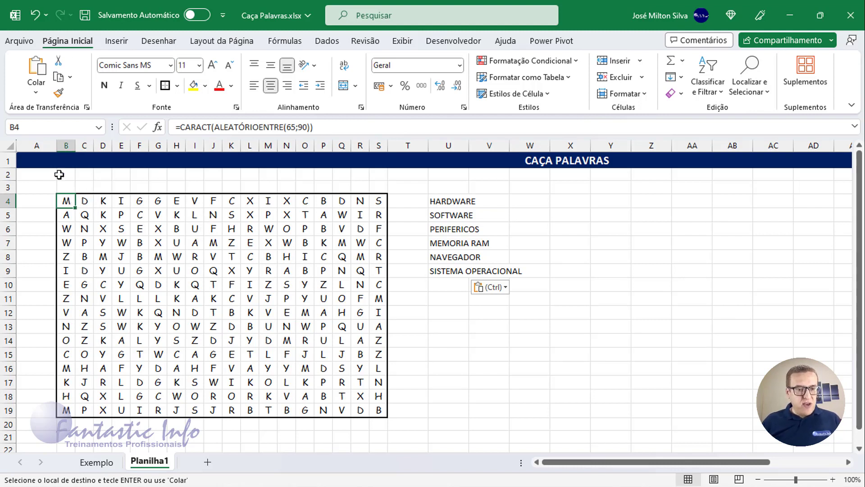
pyautogui.click(67, 145)
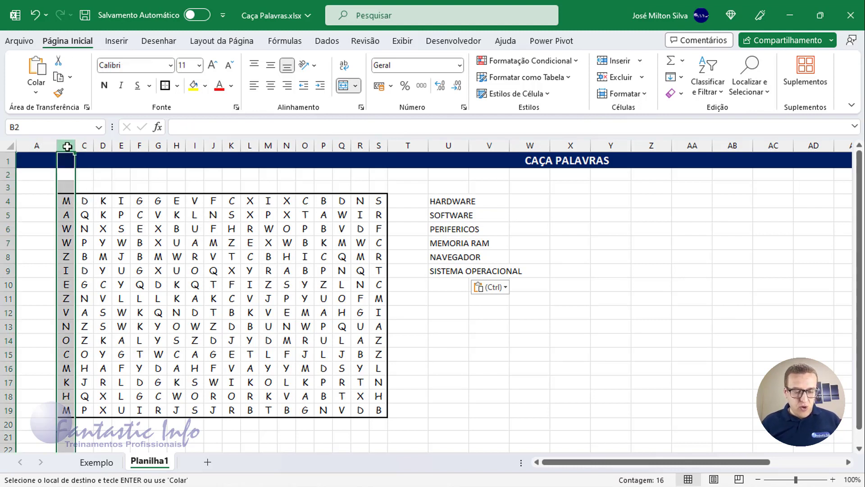
pyautogui.hotkey('ctrl', '+')
pyautogui.hotkey('ctrl', '+')
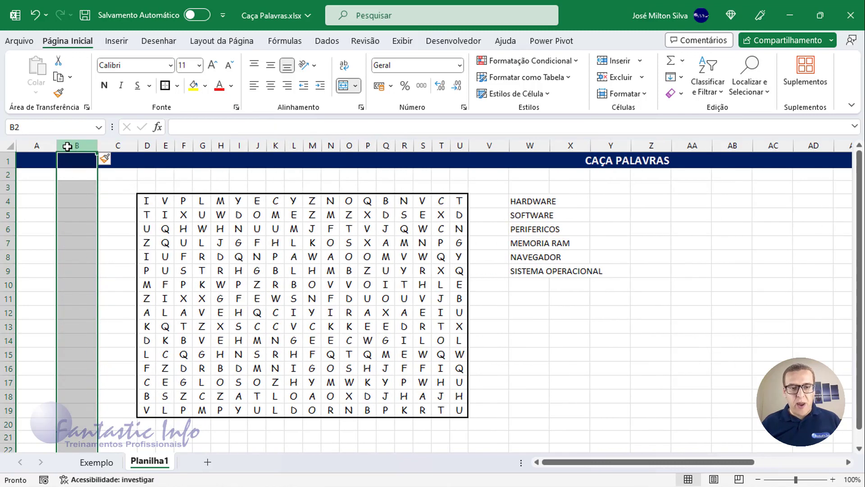
pyautogui.hotkey('ctrl', '+')
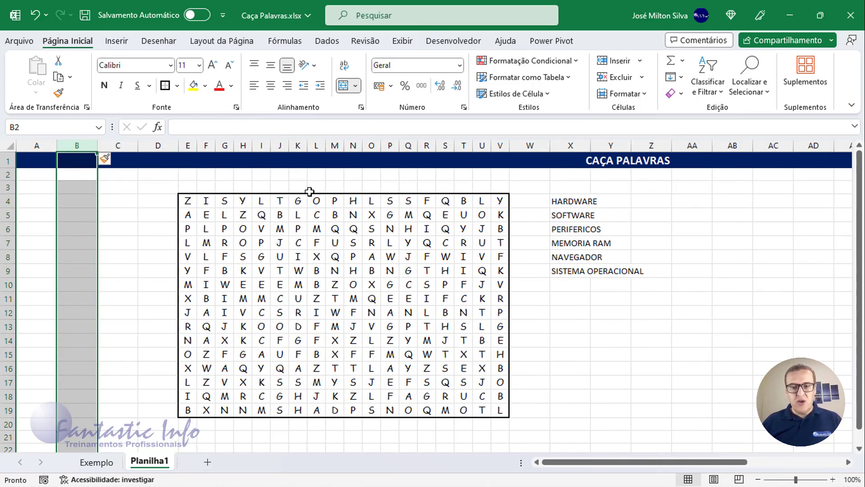
pyautogui.click(294, 220)
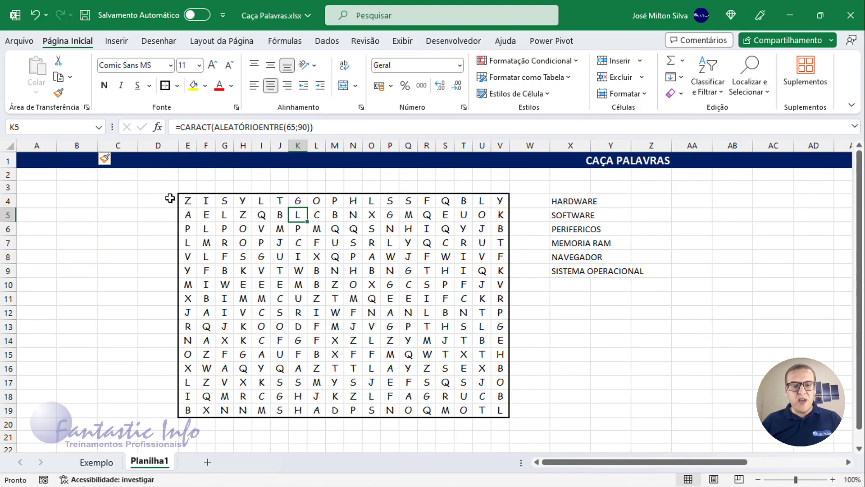
pyautogui.click(276, 216)
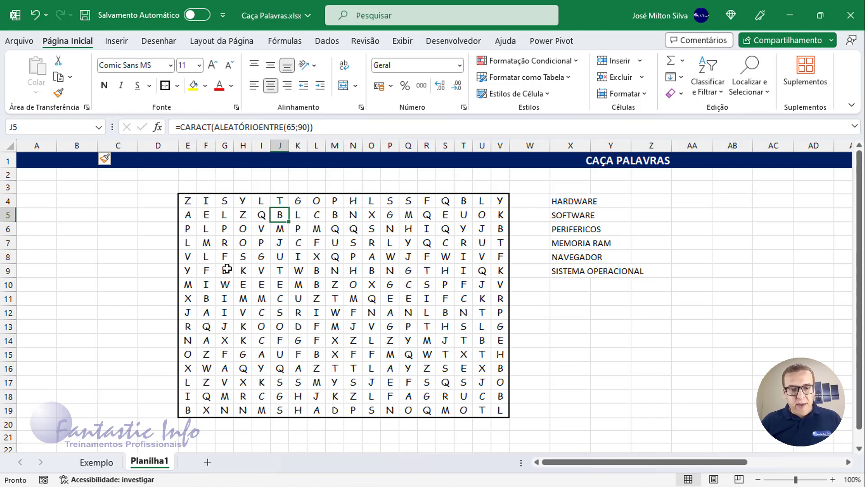
# Step: Spell HARDWARE vertically in the puzzle grid from E8 to E15, one letter per cell
pyautogui.click(187, 258)
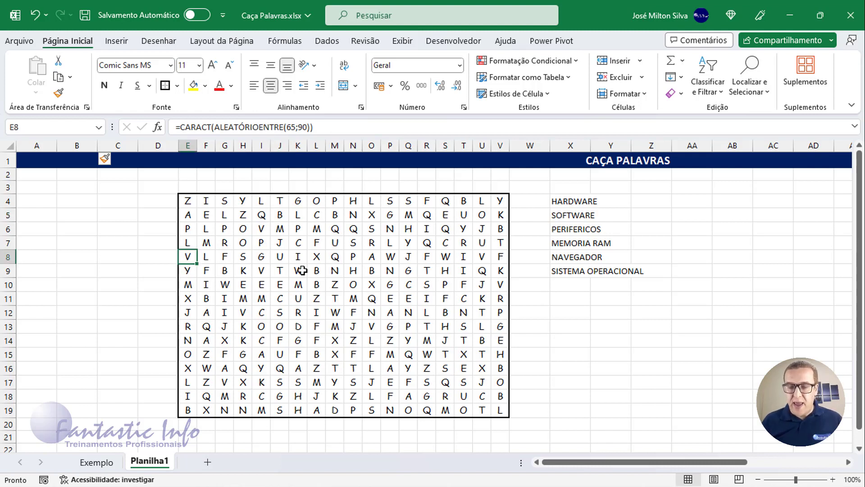
pyautogui.write('H')
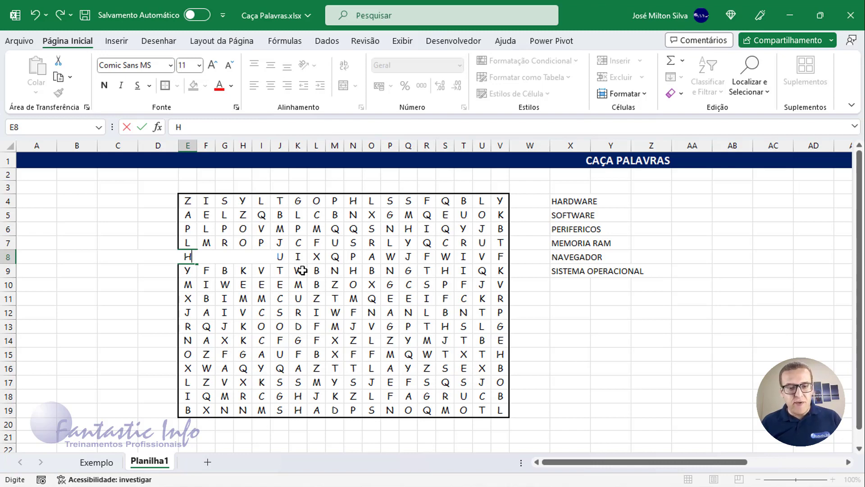
pyautogui.press('Return')
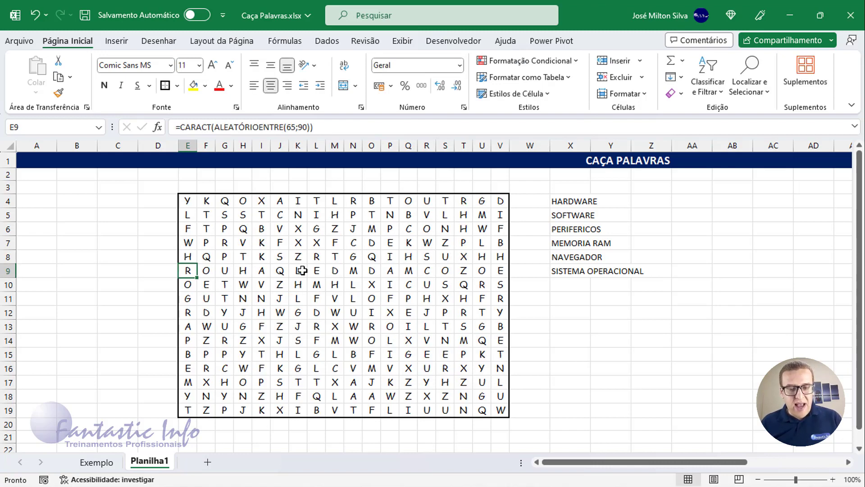
pyautogui.write('A')
pyautogui.press('Return')
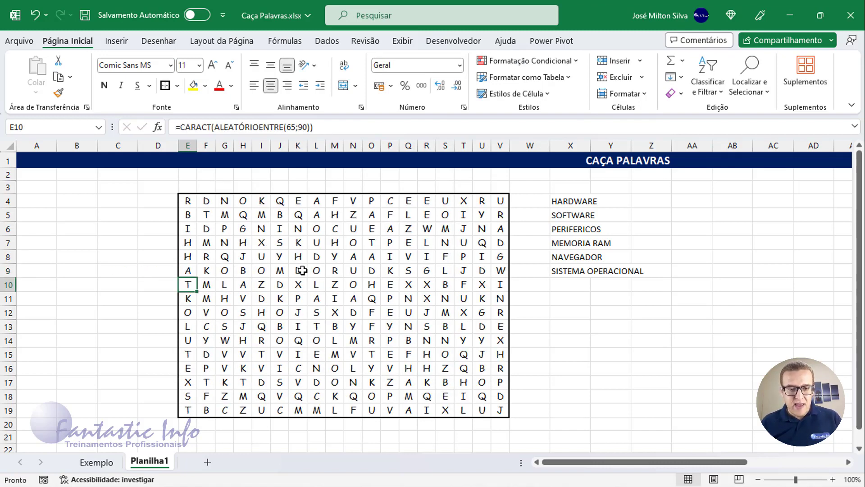
pyautogui.write('R')
pyautogui.press('Return')
pyautogui.write('D')
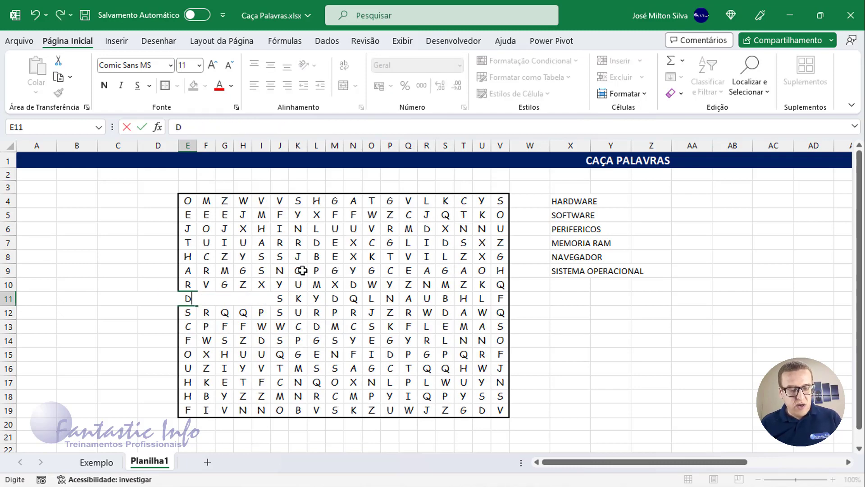
pyautogui.press('Return')
pyautogui.write('W')
pyautogui.press('Return')
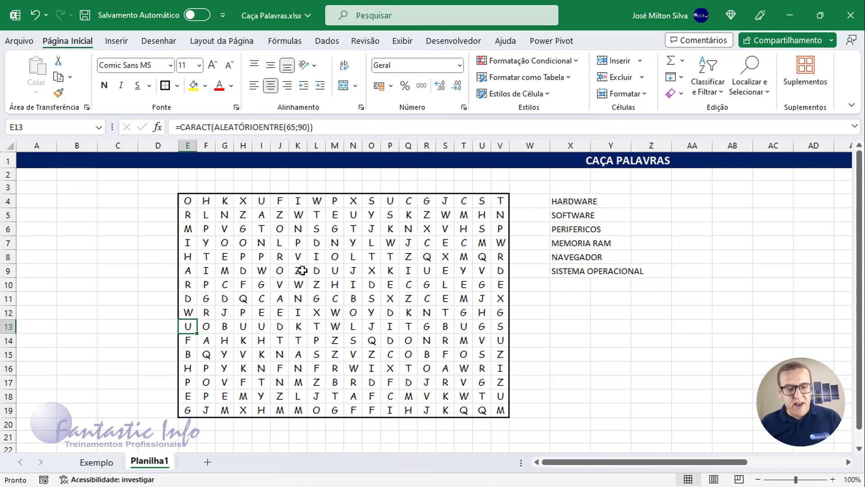
pyautogui.write('A')
pyautogui.press('Return')
pyautogui.write('R')
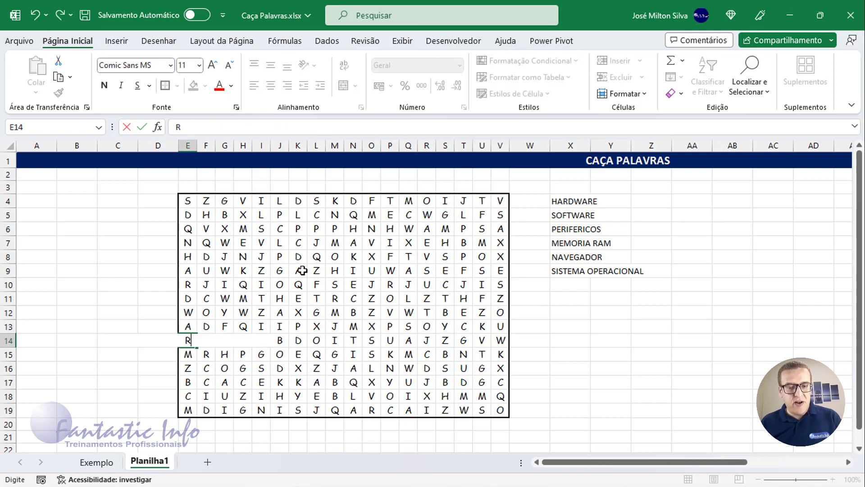
pyautogui.press('Return')
pyautogui.write('E')
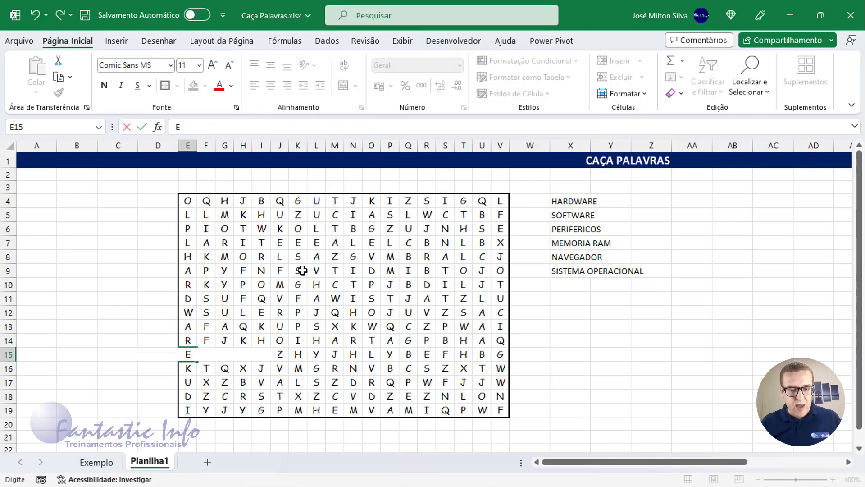
pyautogui.press('Return')
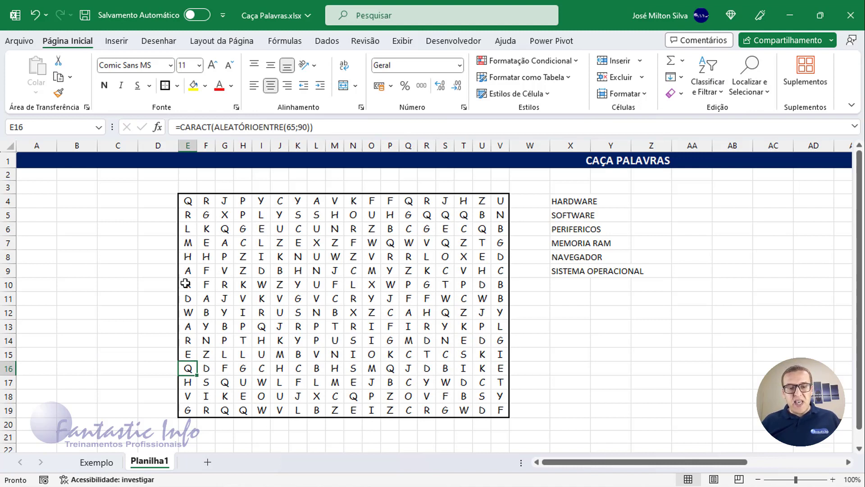
pyautogui.moveTo(187, 256); pyautogui.dragTo(188, 352)
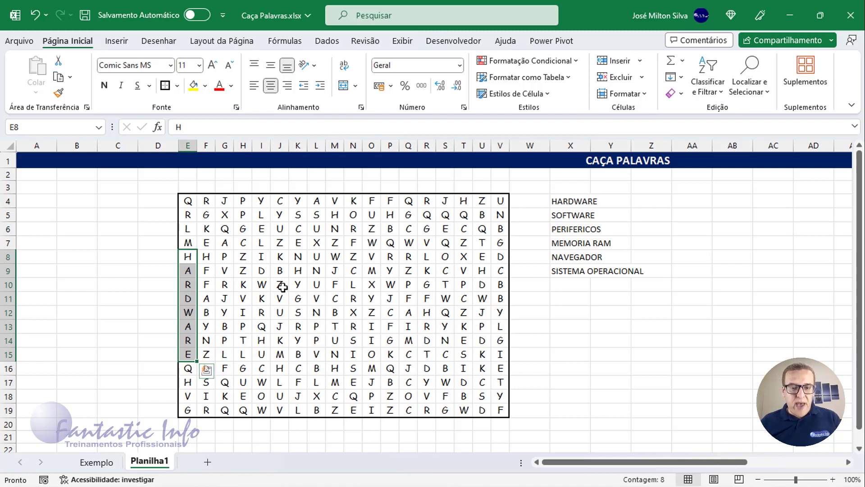
# Step: Spell SOFTWARE horizontally in the puzzle grid from I8 to P8, one letter per cell
pyautogui.click(274, 260)
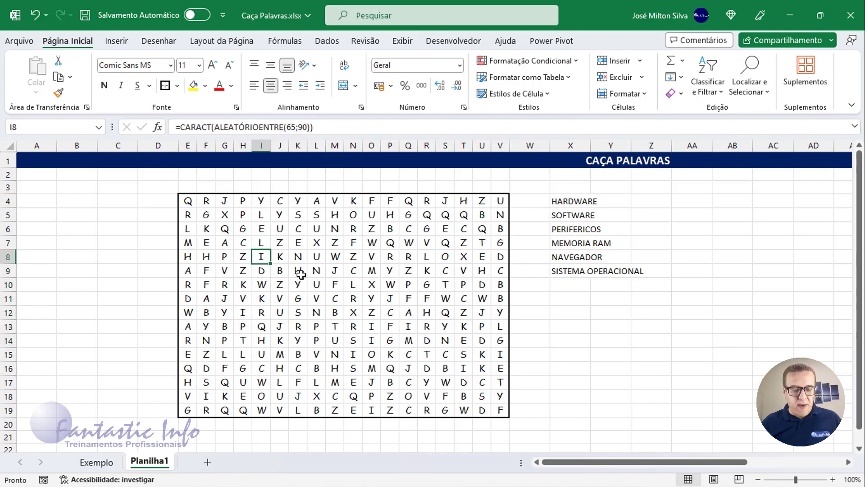
pyautogui.write('S')
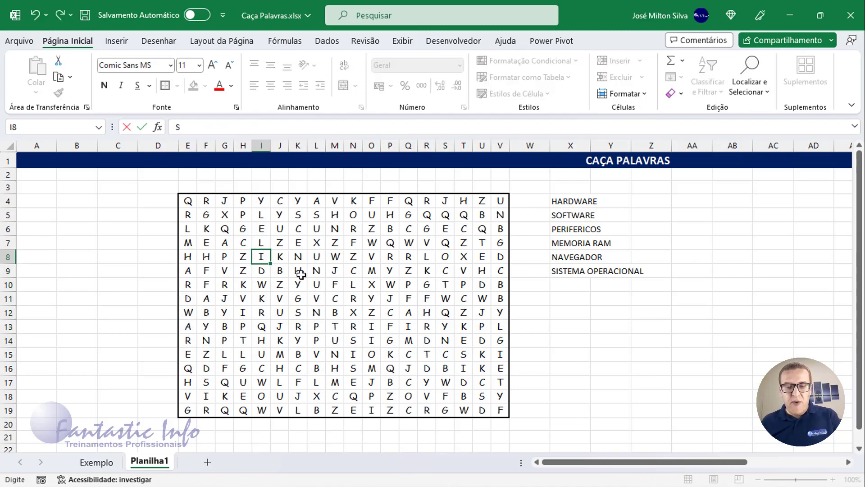
pyautogui.press('Tab')
pyautogui.write('O')
pyautogui.press('Tab')
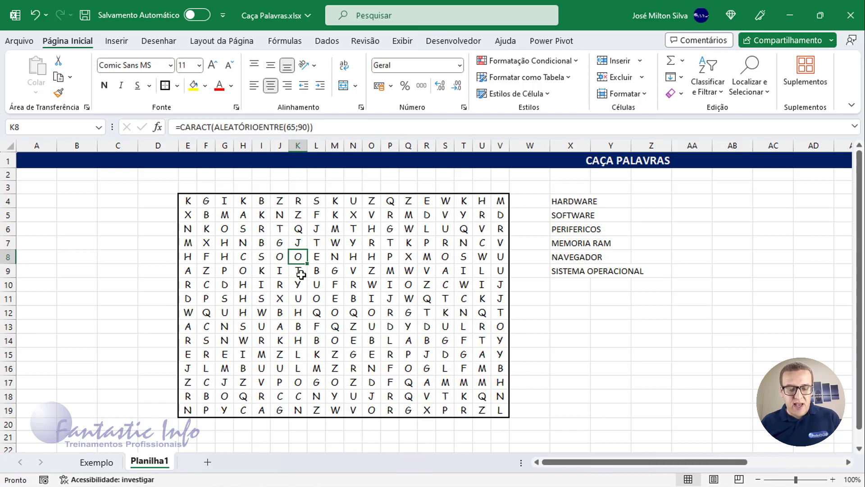
pyautogui.write('F')
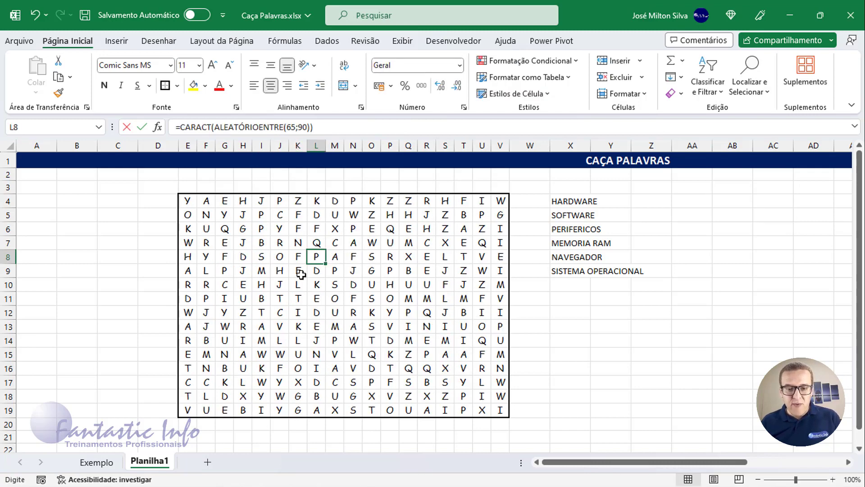
pyautogui.press('Tab')
pyautogui.write('W')
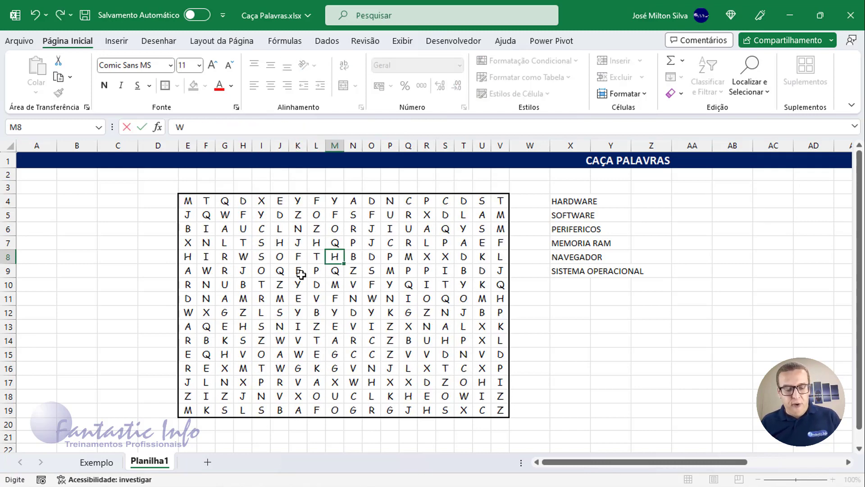
pyautogui.press('Tab')
pyautogui.write('A')
pyautogui.press('Tab')
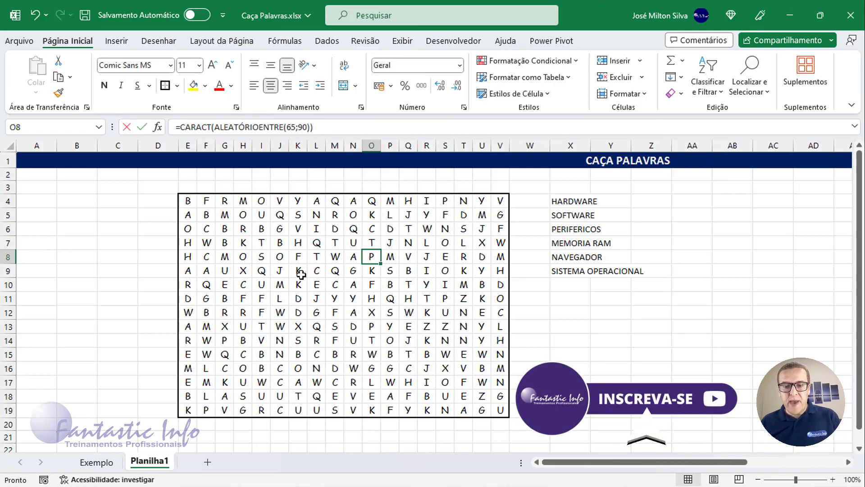
pyautogui.write('R')
pyautogui.press('Tab')
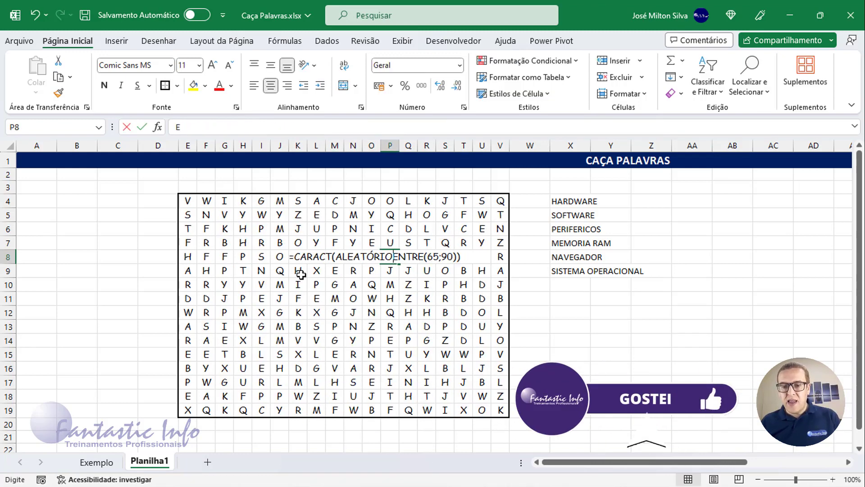
pyautogui.write('E')
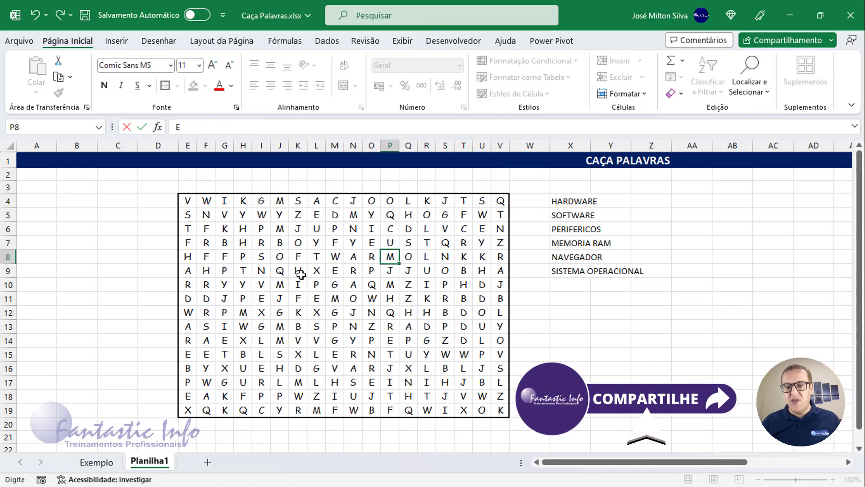
pyautogui.press('Return')
# Step: Highlight the hidden words SOFTWARE in I8:P8 and HARDWARE in E8:E15 with a yellow fill
pyautogui.moveTo(260, 258); pyautogui.dragTo(390, 256)
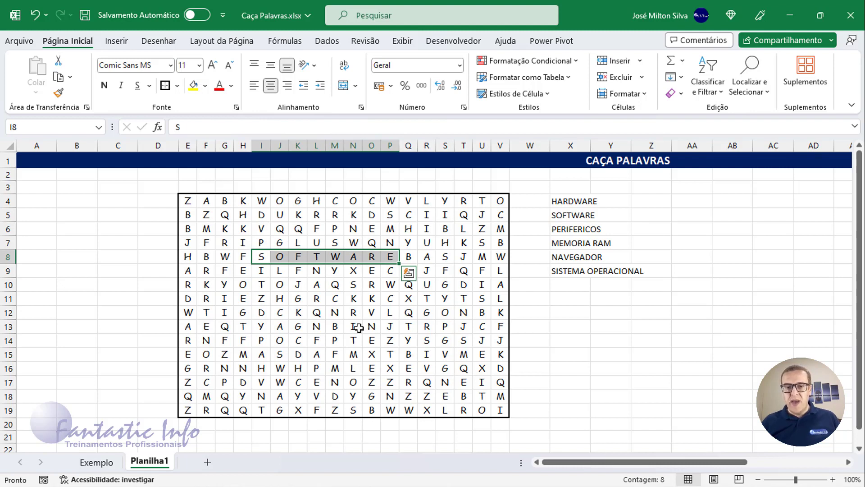
pyautogui.click(193, 86)
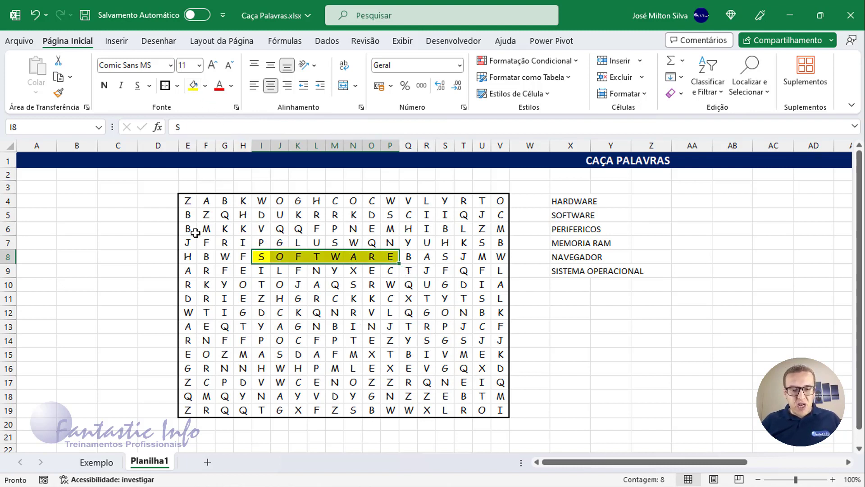
pyautogui.moveTo(191, 258); pyautogui.dragTo(188, 356)
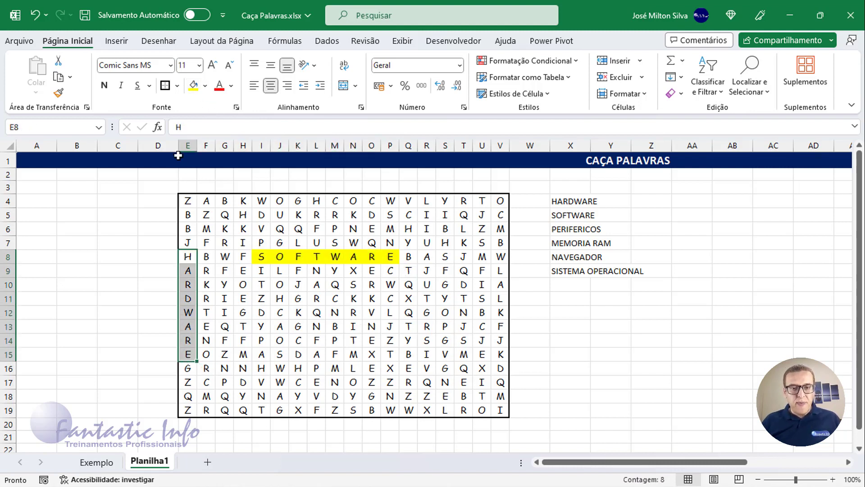
pyautogui.click(192, 87)
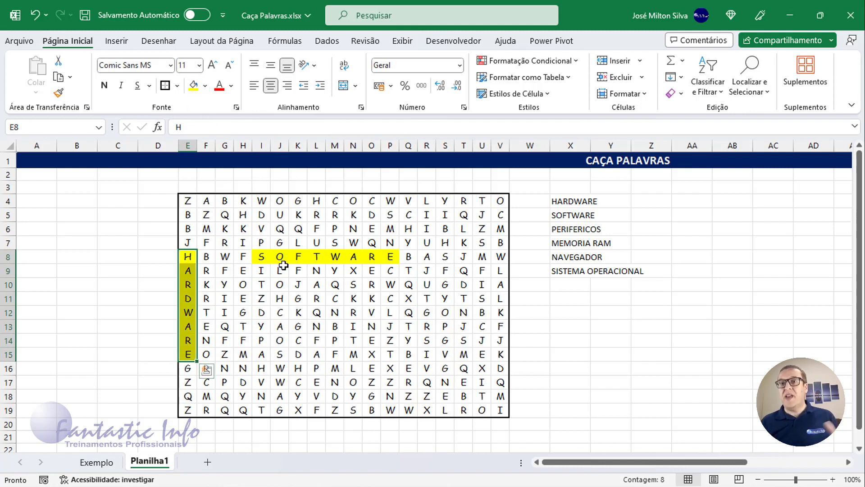
# Step: Spell PERIFERICOS horizontally in the puzzle grid from I13 to S13, one letter per cell, and highlight the word with a yellow fill
pyautogui.click(266, 329)
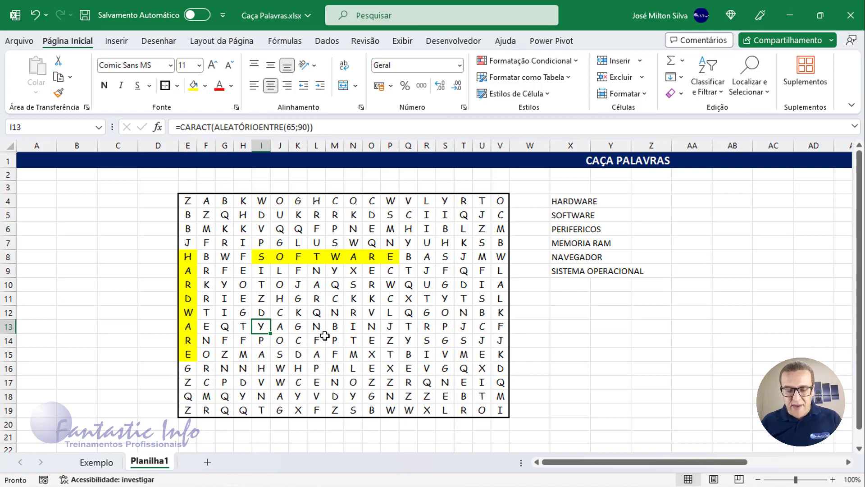
pyautogui.write('P')
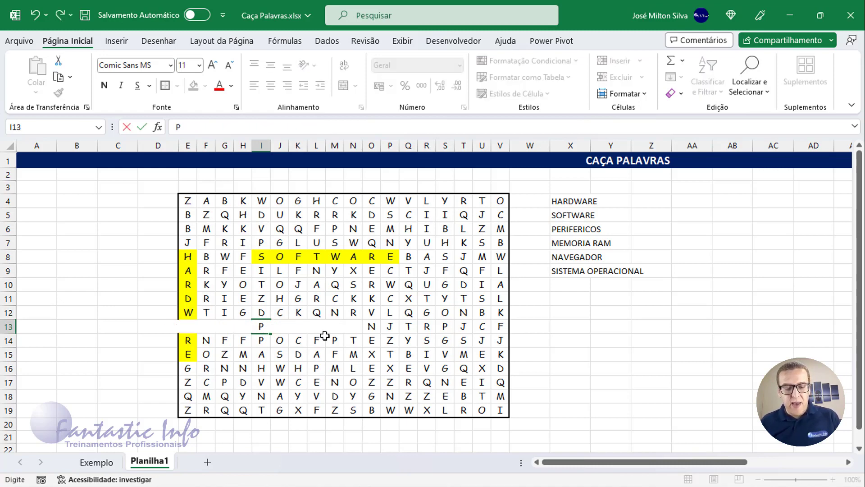
pyautogui.press('Tab')
pyautogui.write('E')
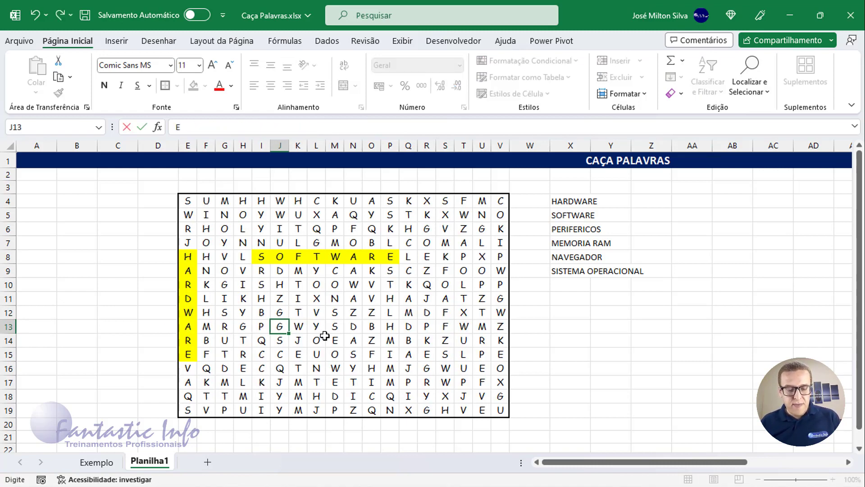
pyautogui.press('Tab')
pyautogui.write('R')
pyautogui.press('Tab')
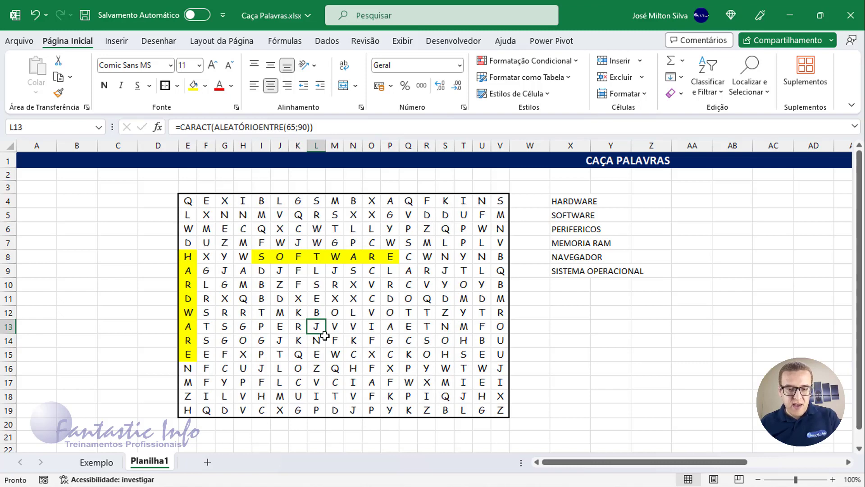
pyautogui.write('I')
pyautogui.press('Tab')
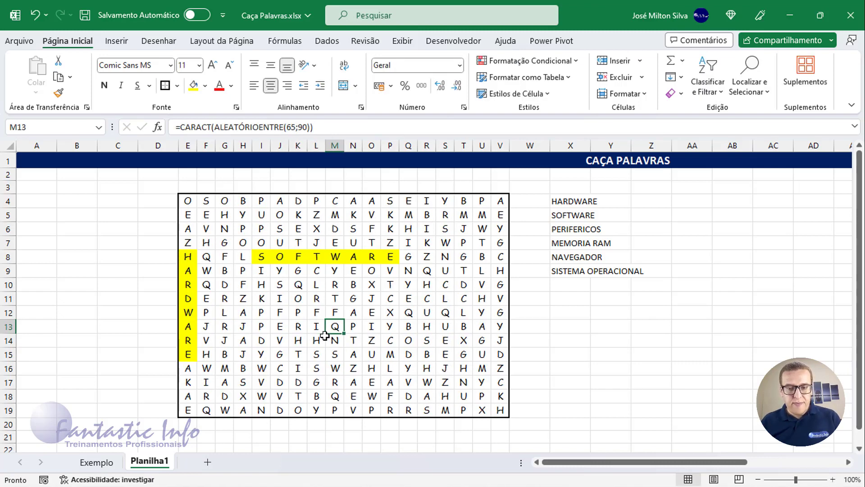
pyautogui.write('F')
pyautogui.press('Tab')
pyautogui.write('E')
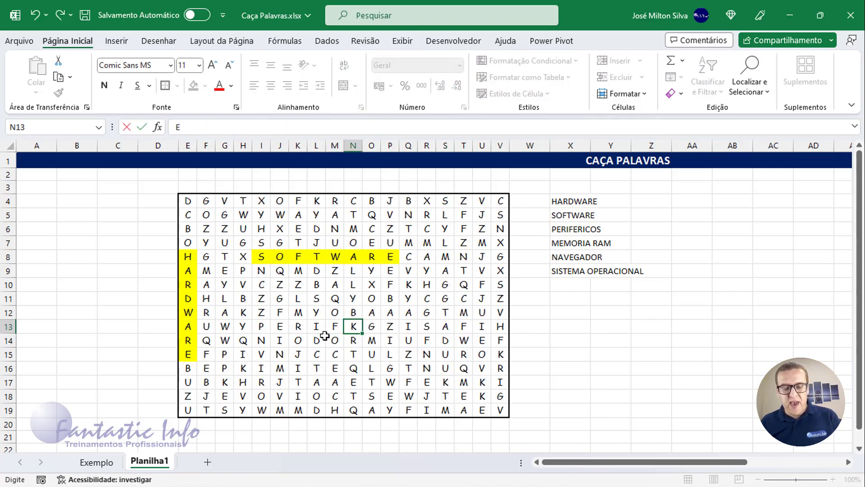
pyautogui.press('Tab')
pyautogui.write('R')
pyautogui.press('Tab')
pyautogui.write('I')
pyautogui.press('Tab')
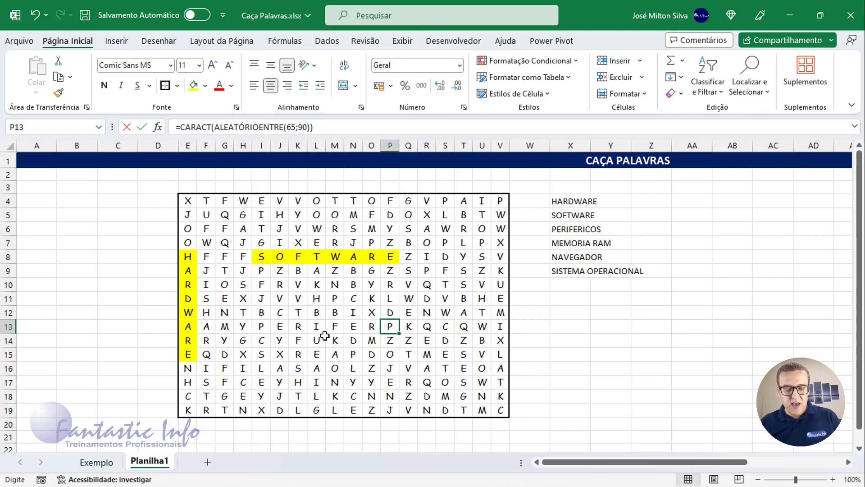
pyautogui.write('C')
pyautogui.press('Tab')
pyautogui.write('O')
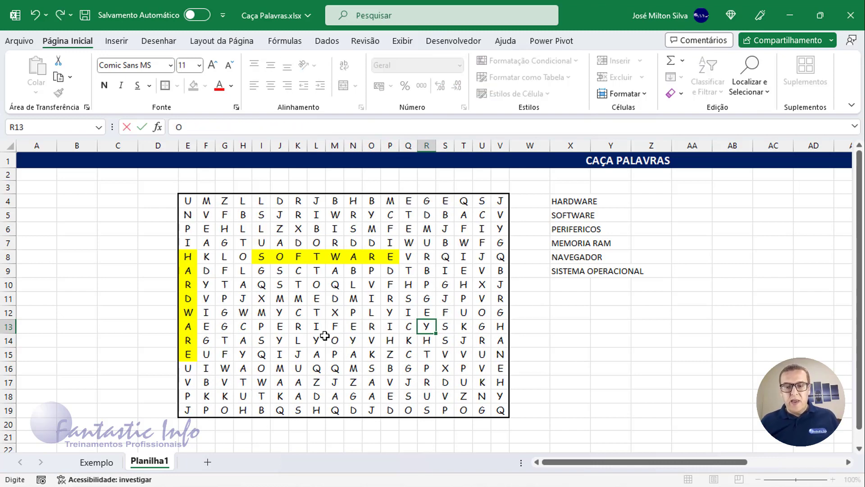
pyautogui.press('Tab')
pyautogui.press('Up')
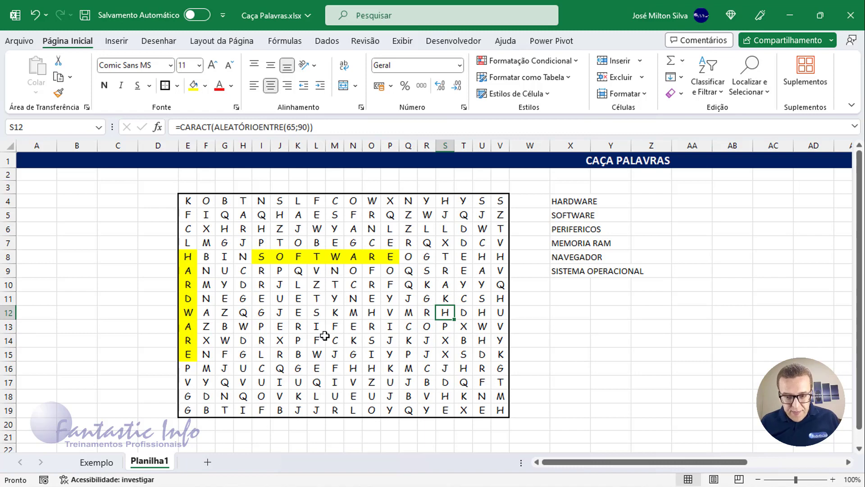
pyautogui.press('Down')
pyautogui.write('S')
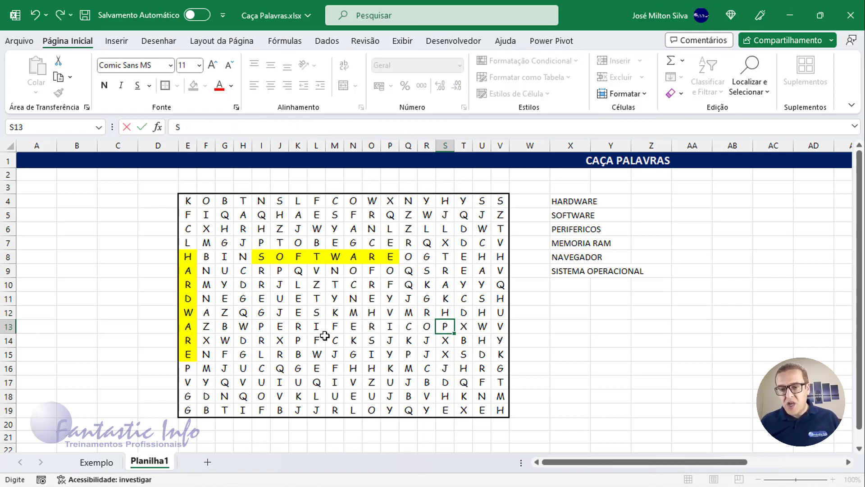
pyautogui.press('Tab')
pyautogui.moveTo(261, 326); pyautogui.dragTo(445, 328)
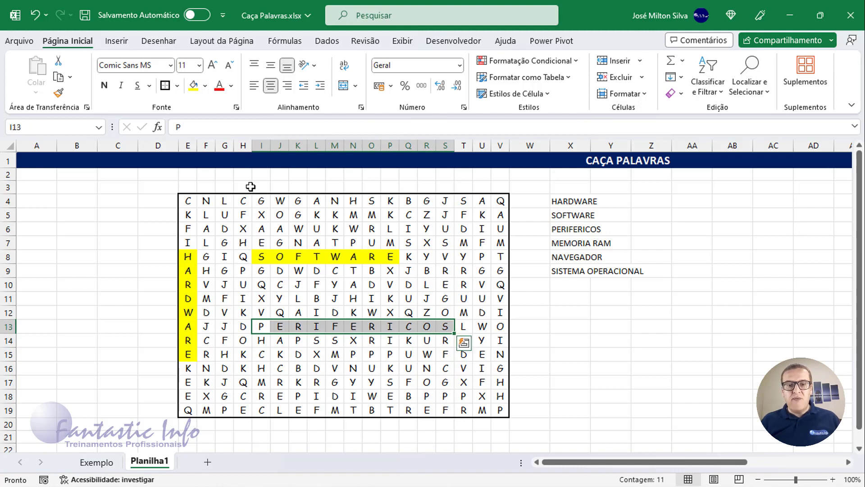
pyautogui.click(194, 85)
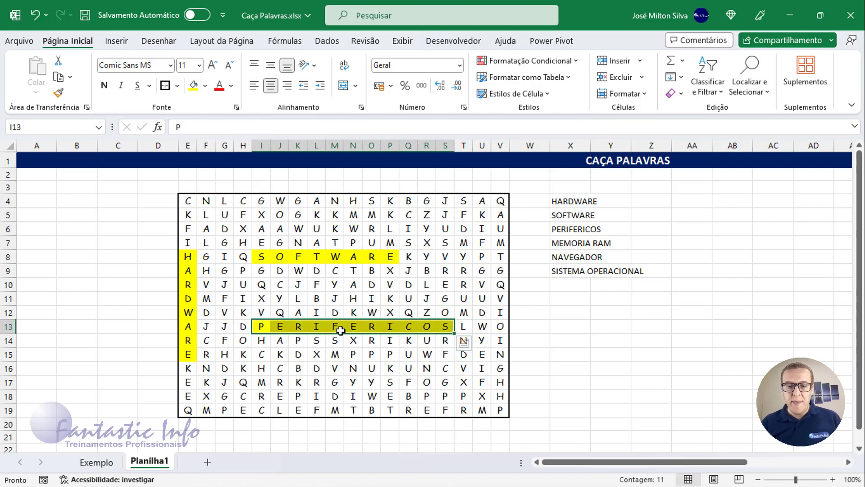
# Step: Spell NAVEGADOR vertically in the puzzle grid from U6 to U14, one letter per cell, and highlight the word with a yellow fill
pyautogui.click(482, 229)
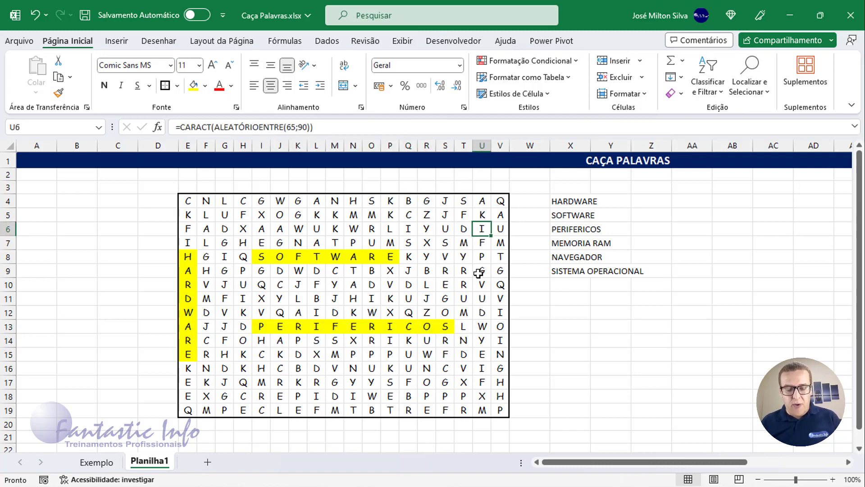
pyautogui.write('N')
pyautogui.press('Return')
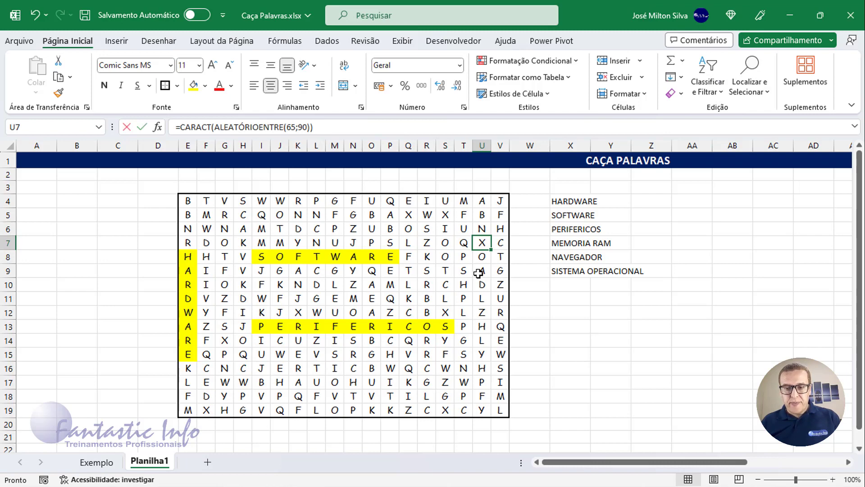
pyautogui.write('A')
pyautogui.press('Return')
pyautogui.write('V')
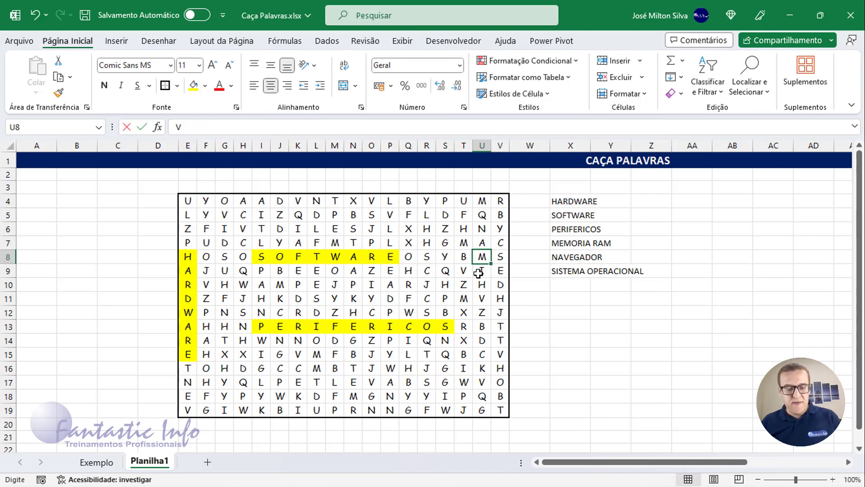
pyautogui.press('Return')
pyautogui.write('E')
pyautogui.press('Return')
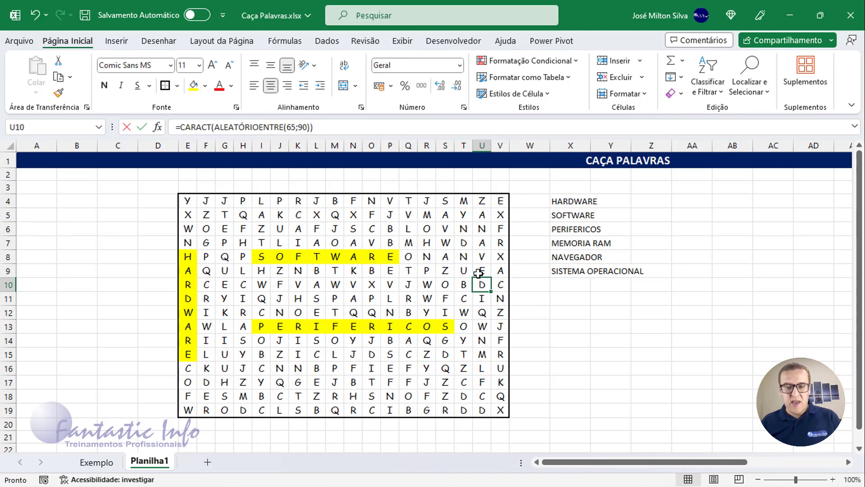
pyautogui.write('G')
pyautogui.press('Return')
pyautogui.write('A')
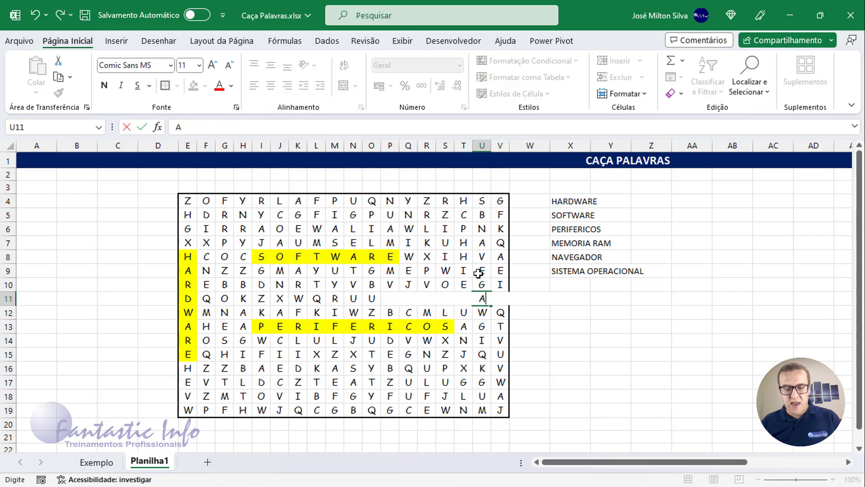
pyautogui.press('Return')
pyautogui.write('D')
pyautogui.press('Return')
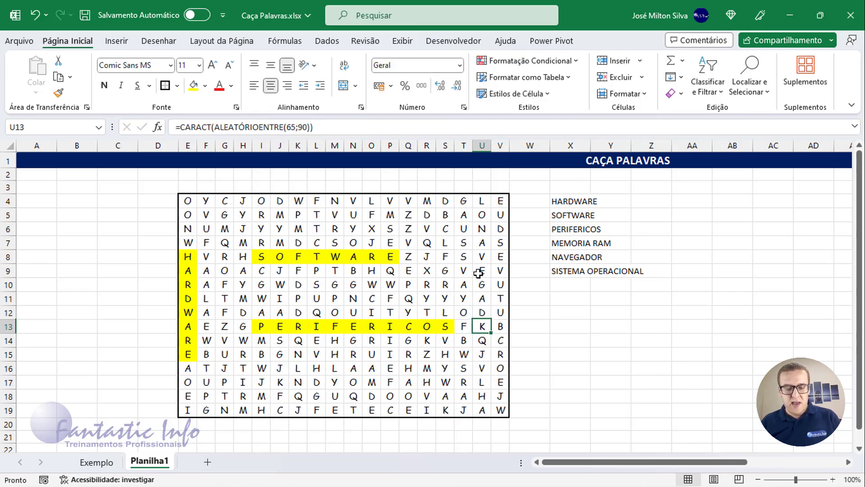
pyautogui.write('O')
pyautogui.press('Return')
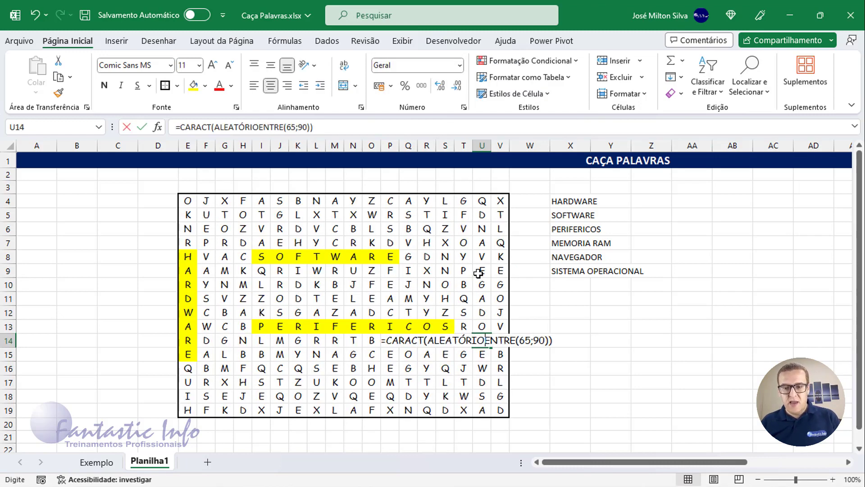
pyautogui.write('R')
pyautogui.press('Return')
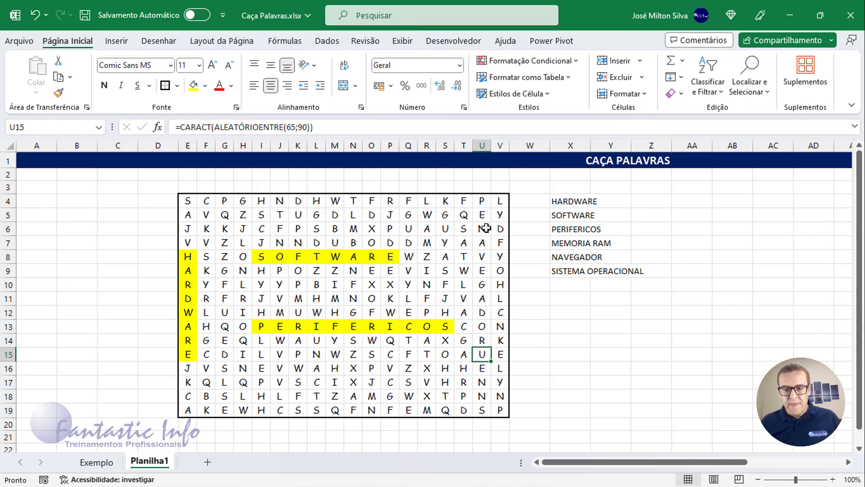
pyautogui.moveTo(485, 228); pyautogui.dragTo(480, 340)
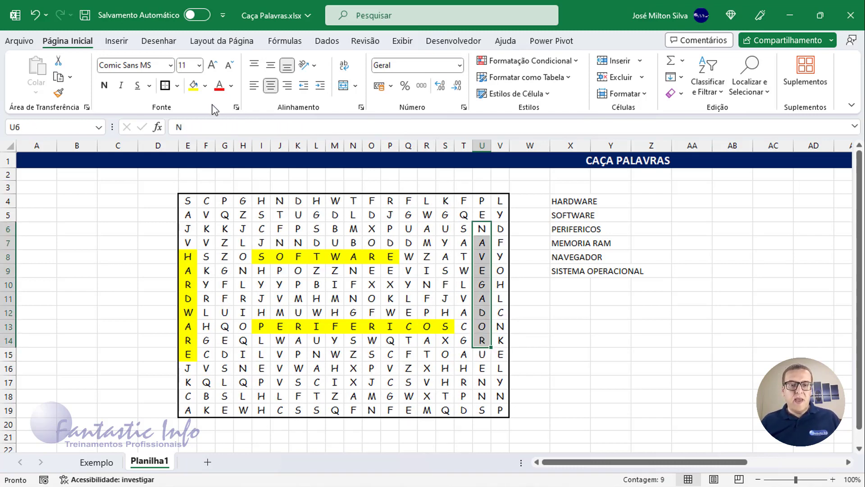
pyautogui.click(194, 86)
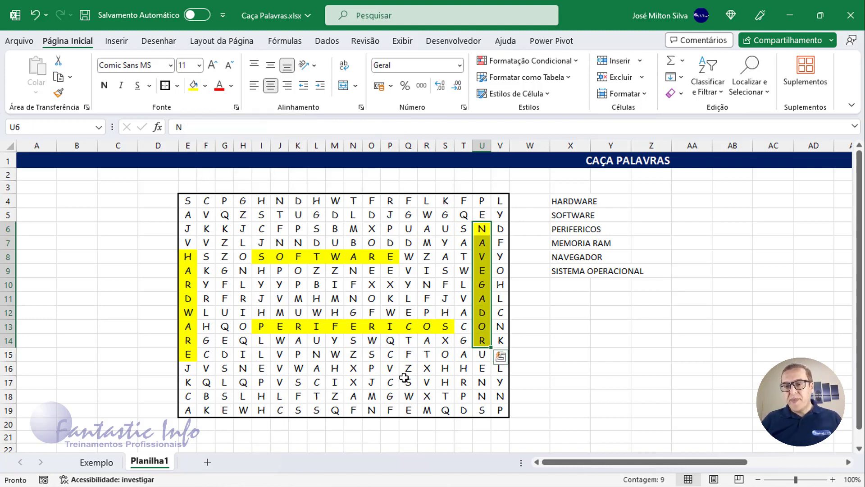
# Step: Spell SISTEMA horizontally in the last row of the puzzle grid from E19 to K19, one letter per cell
pyautogui.click(209, 412)
pyautogui.click(191, 410)
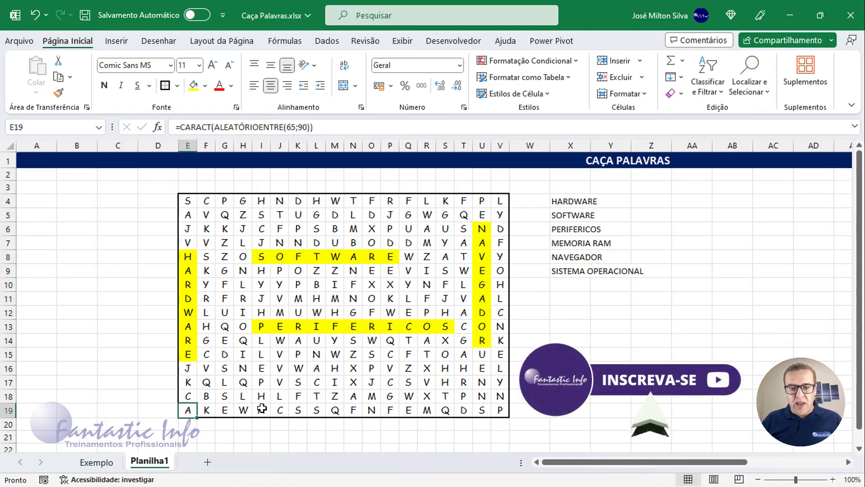
pyautogui.write('S')
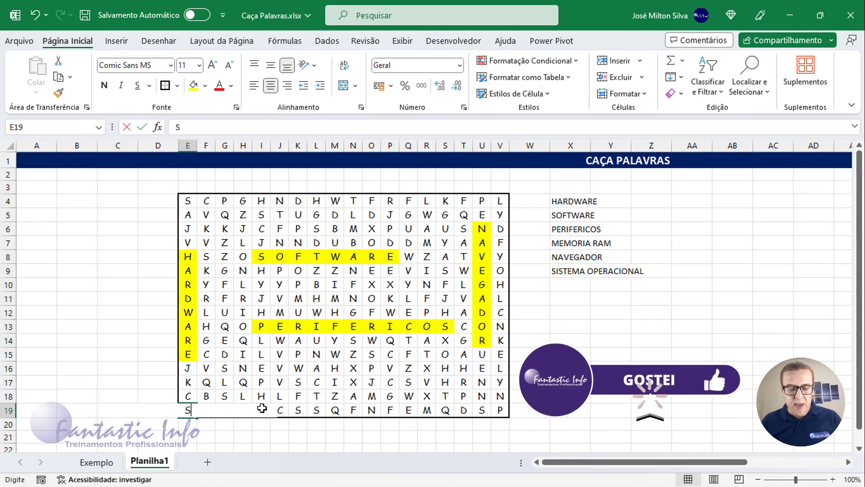
pyautogui.press('Tab')
pyautogui.press('Tab')
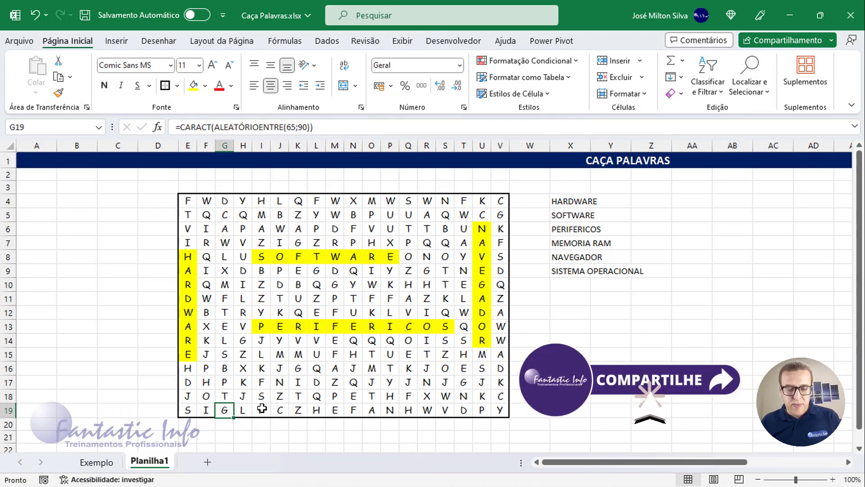
pyautogui.write('S')
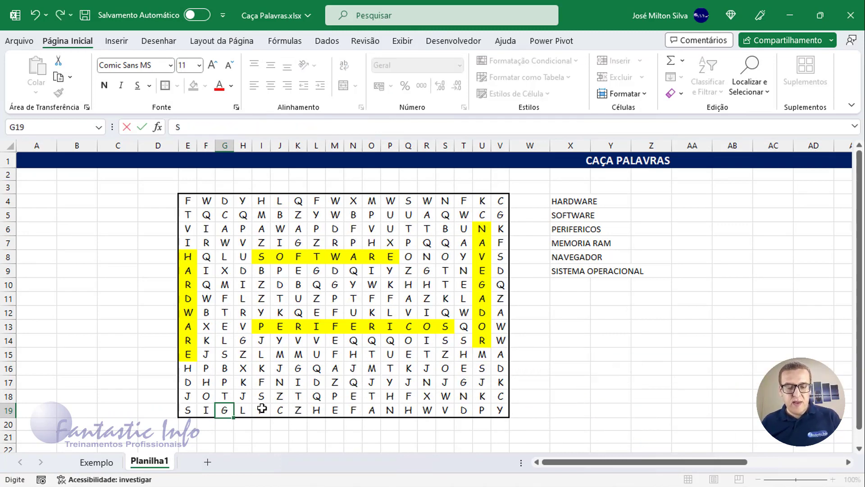
pyautogui.press('Tab')
pyautogui.write('T')
pyautogui.doubleClick(263, 408)
pyautogui.press('Escape')
pyautogui.write('E')
pyautogui.press('Tab')
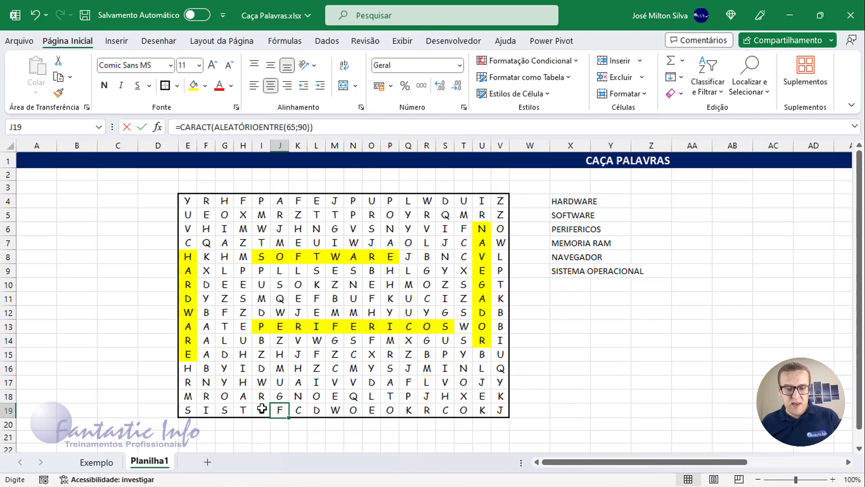
pyautogui.write('M')
pyautogui.press('Tab')
pyautogui.write('A')
pyautogui.press('Tab')
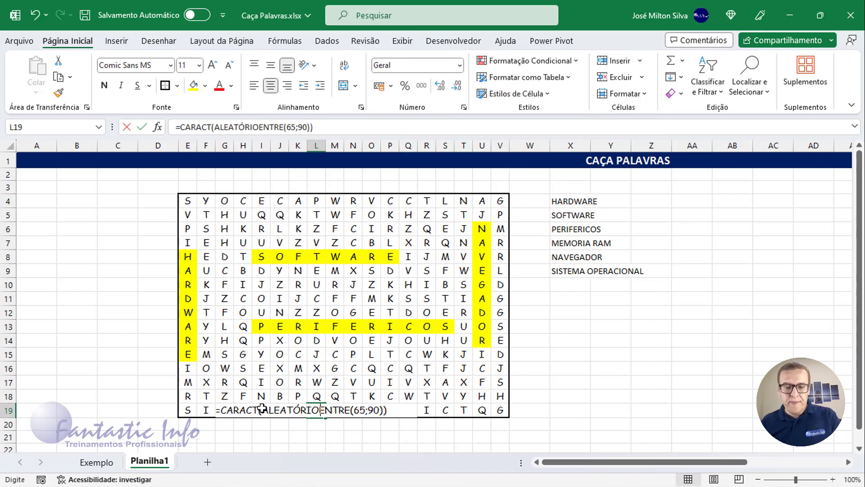
# Step: Continue the last grid row with OPERACIONAL from L19 to V19, one letter per cell and no gap after SISTEMA
pyautogui.write('O')
pyautogui.press('Tab')
pyautogui.write('P')
pyautogui.press('Tab')
pyautogui.write('E')
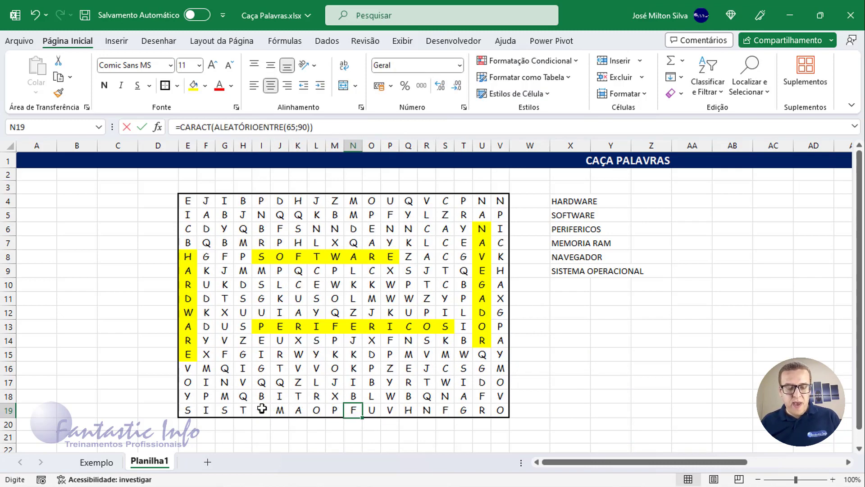
pyautogui.press('Tab')
pyautogui.write('R')
pyautogui.press('Tab')
pyautogui.write('A')
pyautogui.press('Tab')
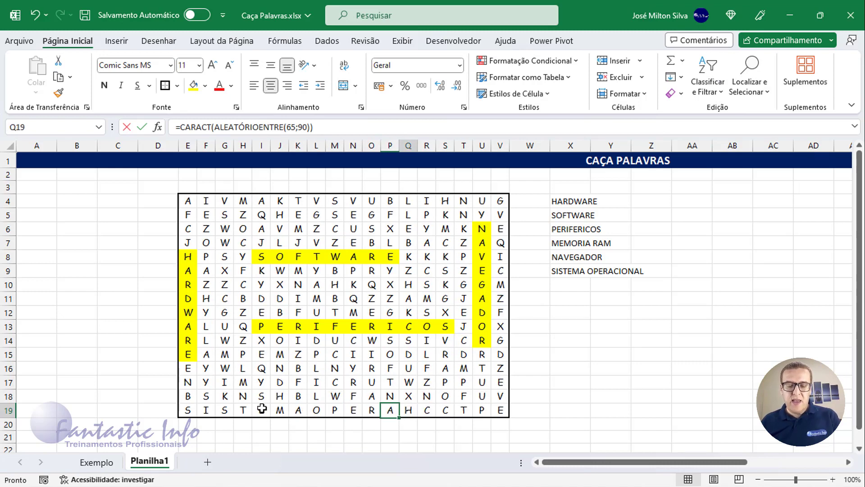
pyautogui.write('C')
pyautogui.press('Tab')
pyautogui.write('I')
pyautogui.press('Tab')
pyautogui.write('O')
pyautogui.press('Tab')
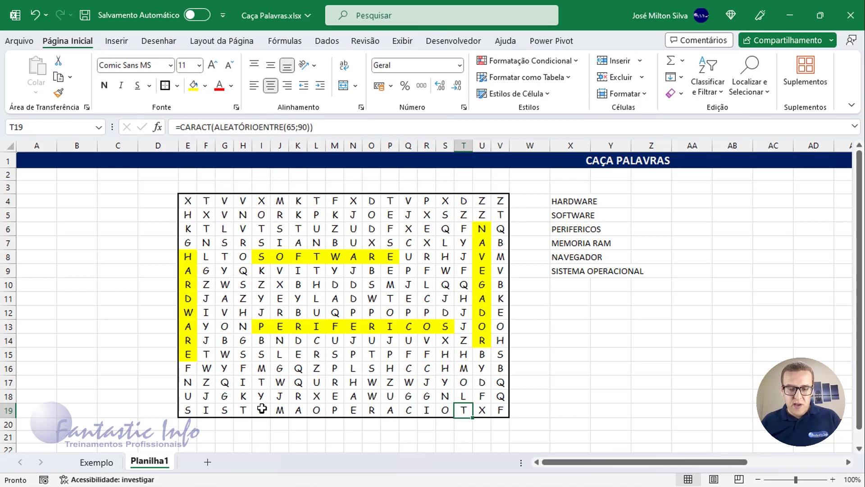
pyautogui.write('N')
pyautogui.press('Tab')
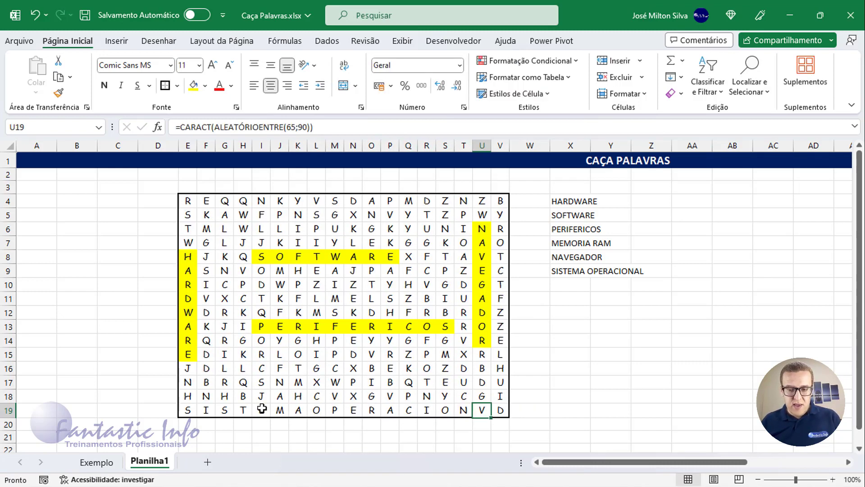
pyautogui.write('A')
pyautogui.press('Tab')
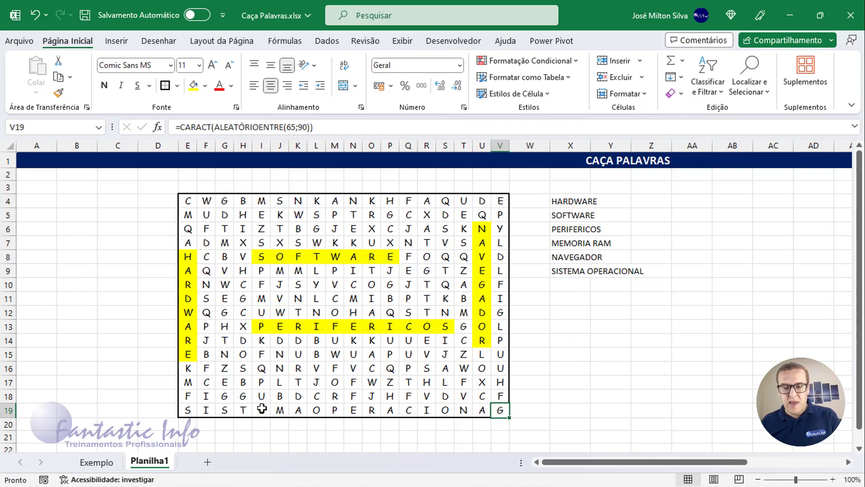
pyautogui.write('L')
pyautogui.press('Tab')
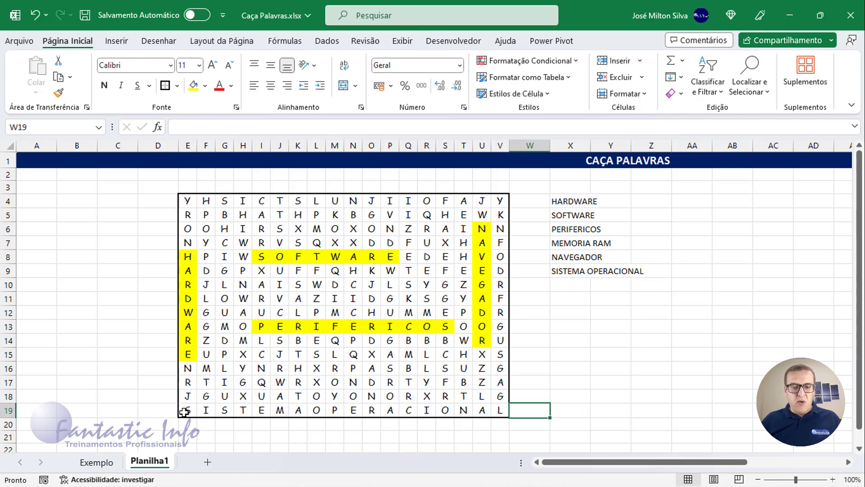
# Step: Highlight SISTEMA OPERACIONAL in the last grid row, E19 to V19, with a yellow fill
pyautogui.moveTo(184, 411); pyautogui.dragTo(500, 409)
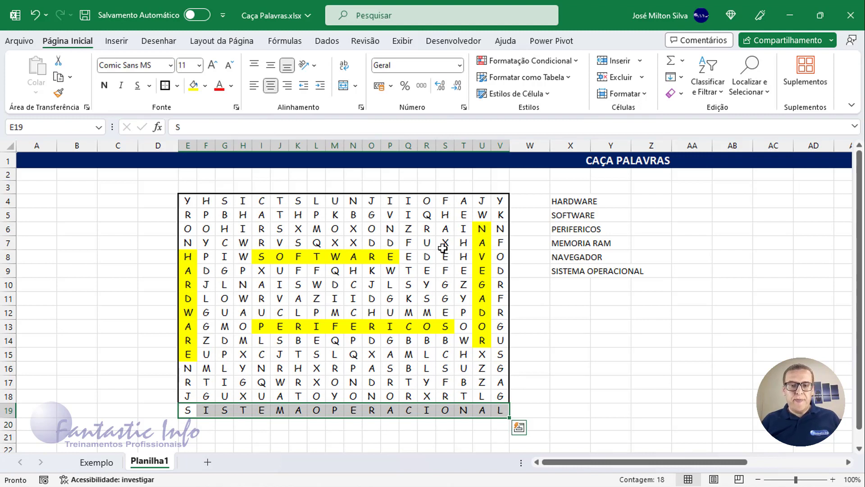
pyautogui.click(193, 85)
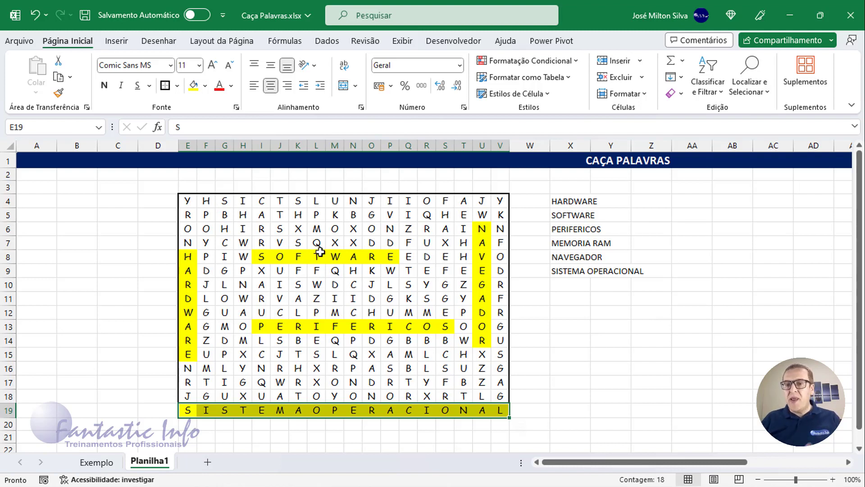
# Step: Spell MEMORIA horizontally in the puzzle grid from F5 to L5, one letter per cell
pyautogui.click(208, 217)
pyautogui.write('M')
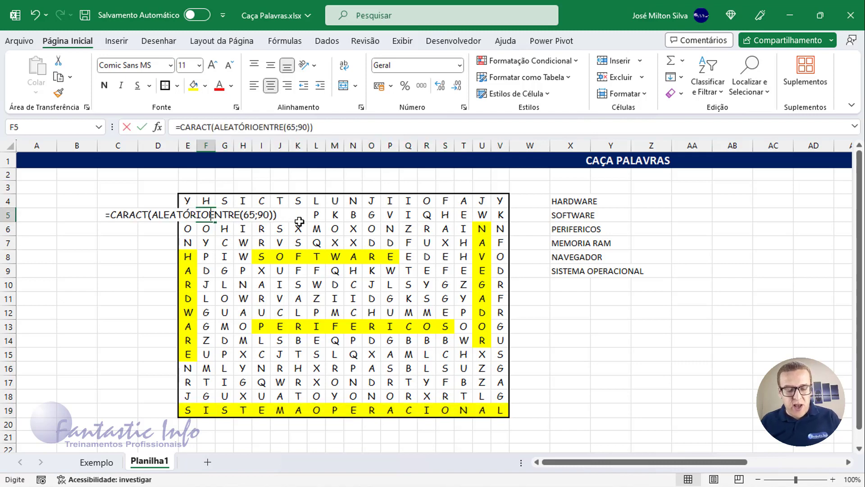
pyautogui.press('Right')
pyautogui.write('E')
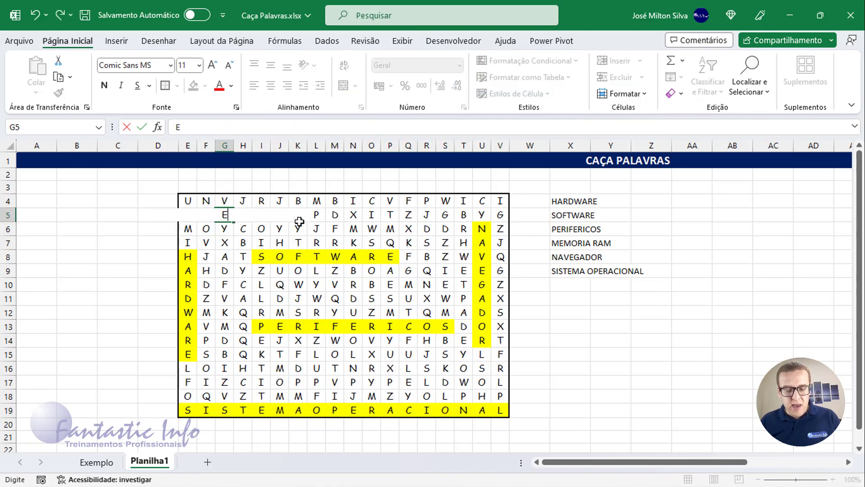
pyautogui.press('Right')
pyautogui.write('M')
pyautogui.press('Right')
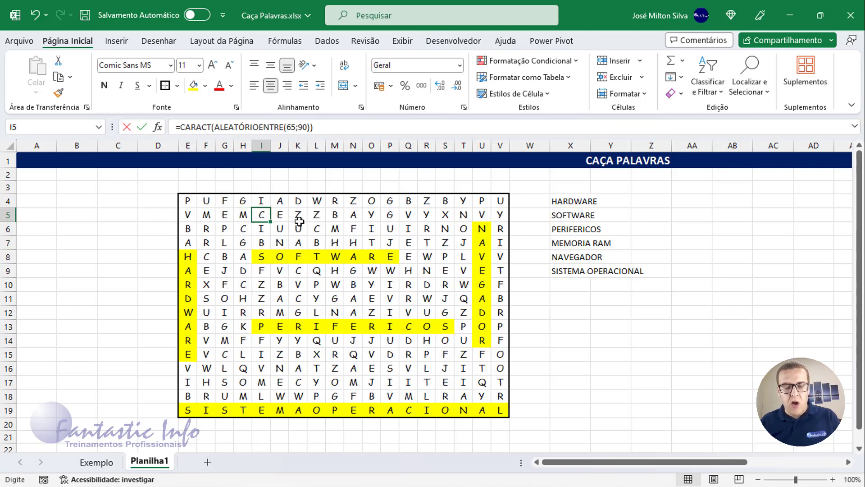
pyautogui.write('O')
pyautogui.press('Right')
pyautogui.write('R')
pyautogui.press('Right')
pyautogui.write('I')
pyautogui.press('Right')
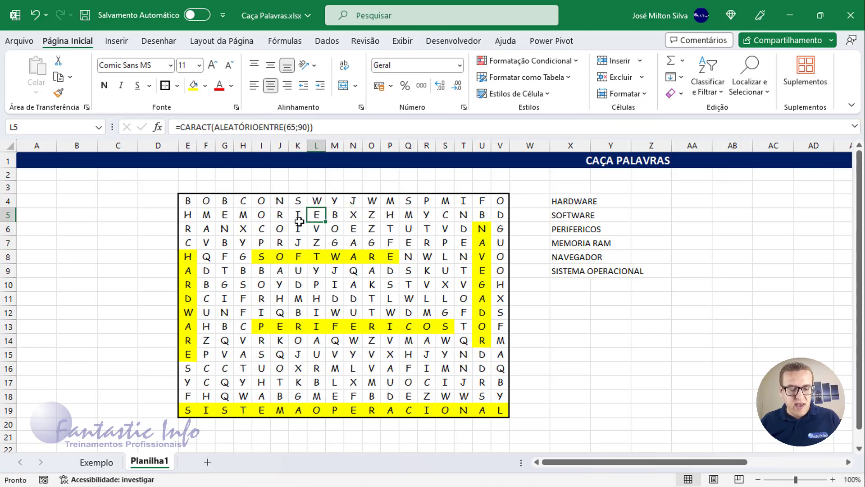
pyautogui.write('A')
pyautogui.press('Right')
# Step: Continue row 5 with RAM from M5 to O5 and highlight MEMORIA RAM in F5 to O5 with a yellow fill
pyautogui.write('R')
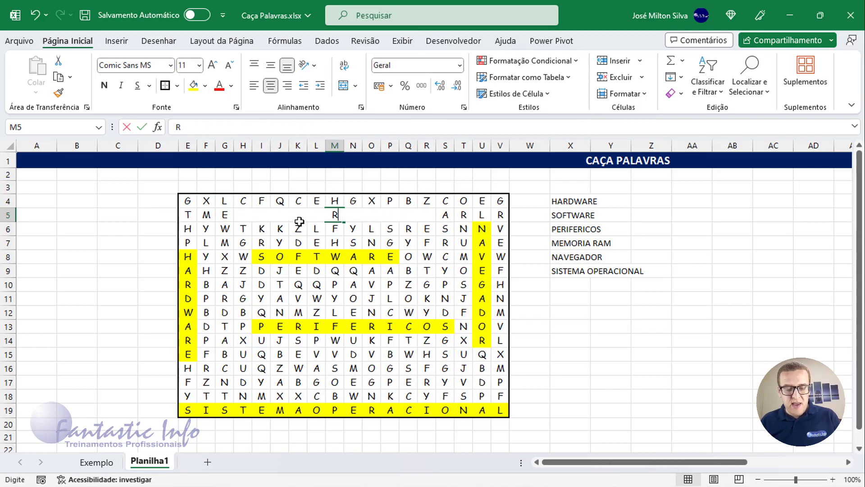
pyautogui.press('Right')
pyautogui.write('A')
pyautogui.press('Right')
pyautogui.write('M')
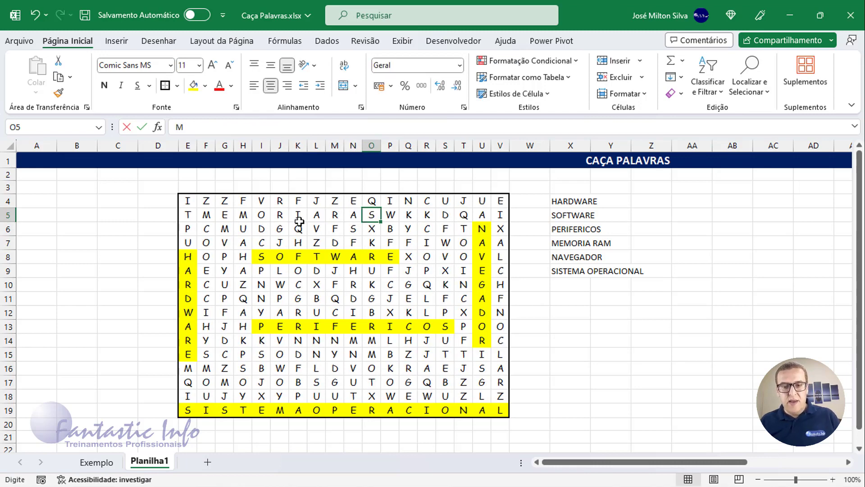
pyautogui.press('Right')
pyautogui.moveTo(210, 218); pyautogui.dragTo(372, 216)
pyautogui.click(194, 86)
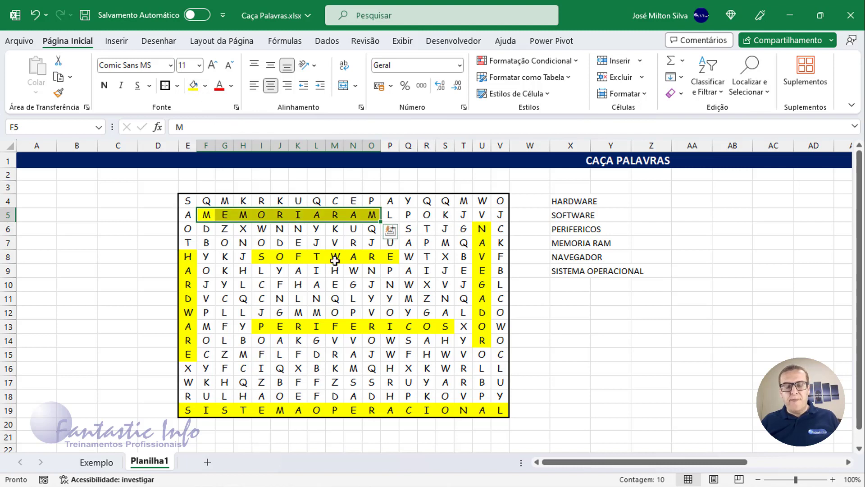
pyautogui.click(589, 342)
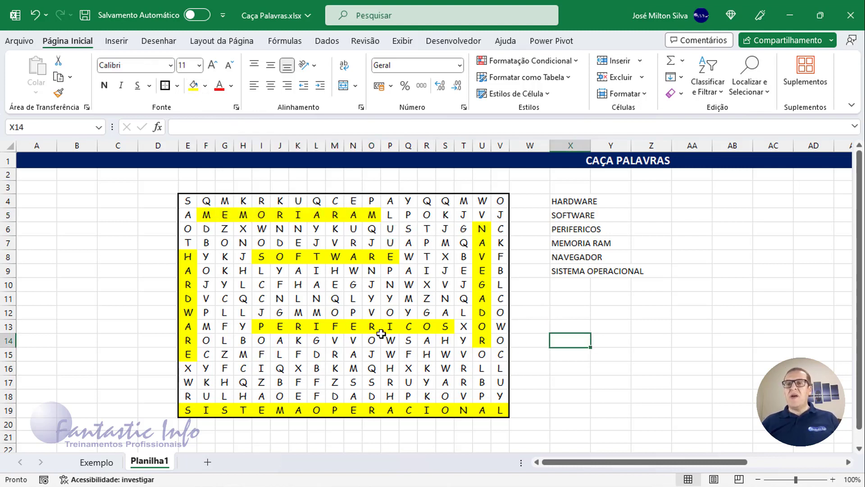
# Step: Copy the whole puzzle grid E4:V19 and paste the highlighted version below it, starting at E22, as an answer key
pyautogui.moveTo(186, 202); pyautogui.dragTo(497, 412)
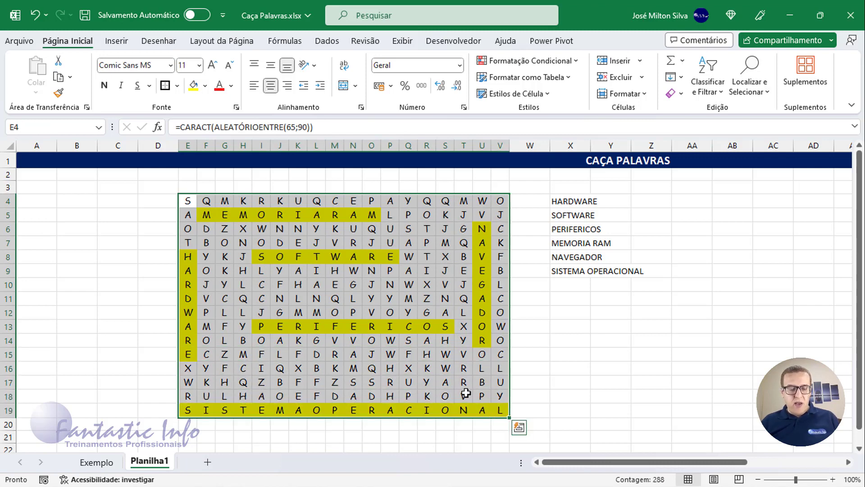
pyautogui.hotkey('ctrl', 'c')
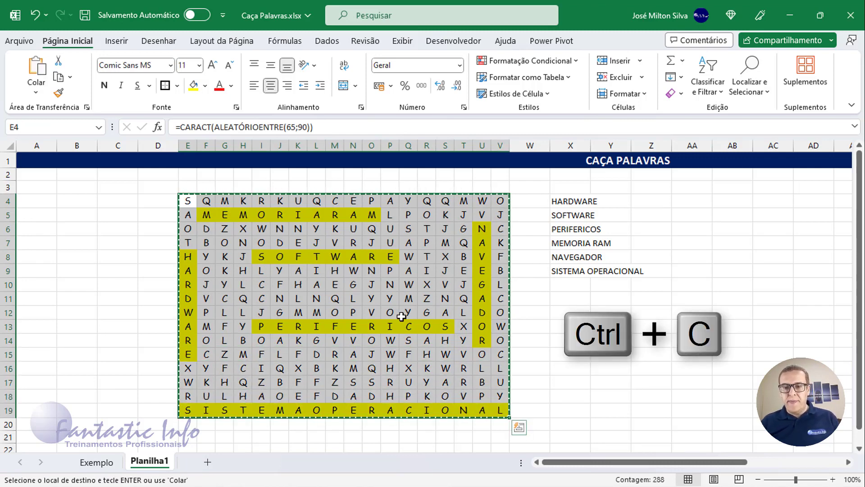
pyautogui.scroll(-3, 376, 298)
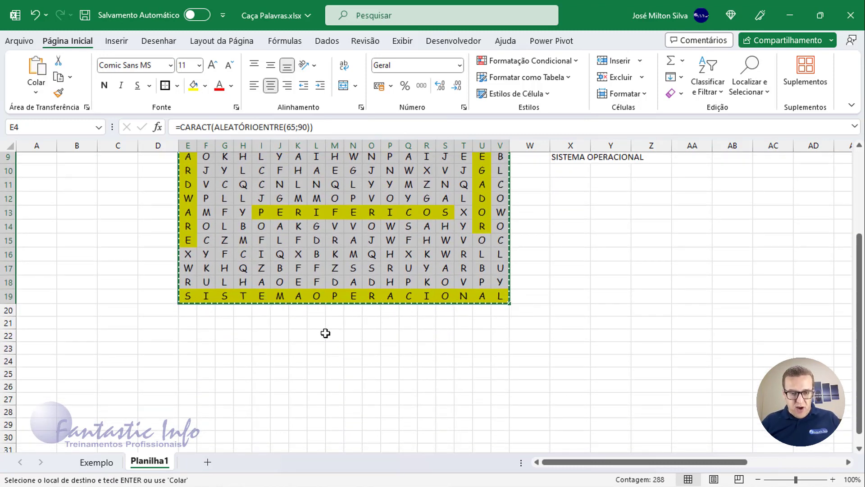
pyautogui.click(189, 322)
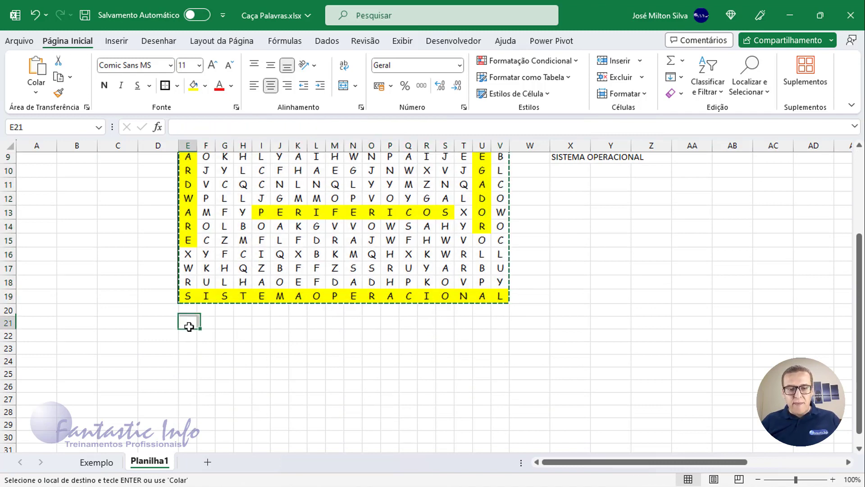
pyautogui.click(189, 337)
pyautogui.hotkey('ctrl', 'v')
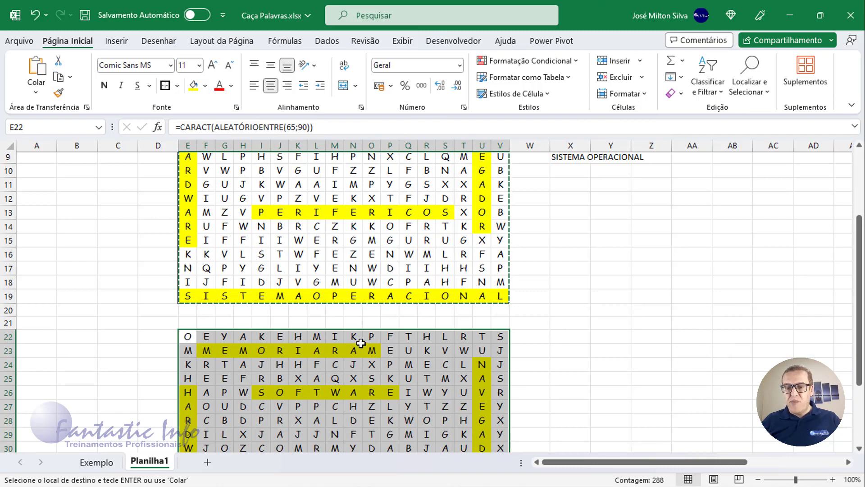
# Step: Remove the fill color from the original puzzle grid E4:V19 so the hidden words are no longer marked
pyautogui.scroll(3, 358, 343)
pyautogui.moveTo(185, 200); pyautogui.dragTo(500, 409)
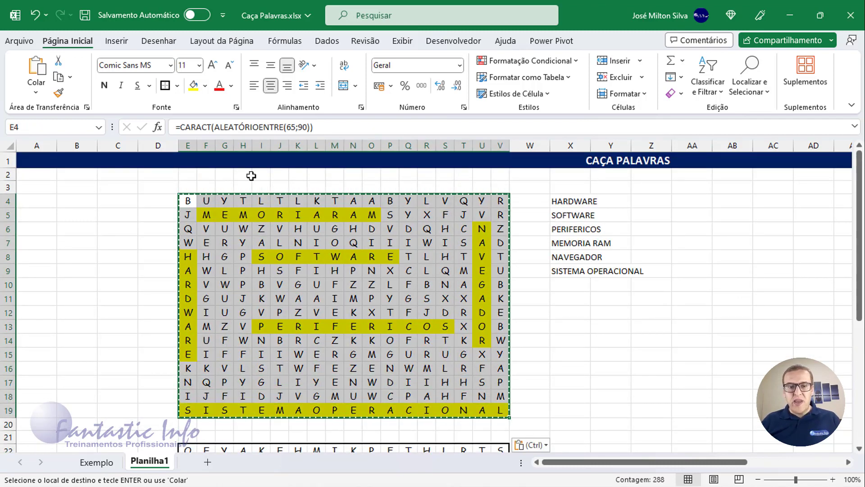
pyautogui.click(205, 86)
pyautogui.click(238, 263)
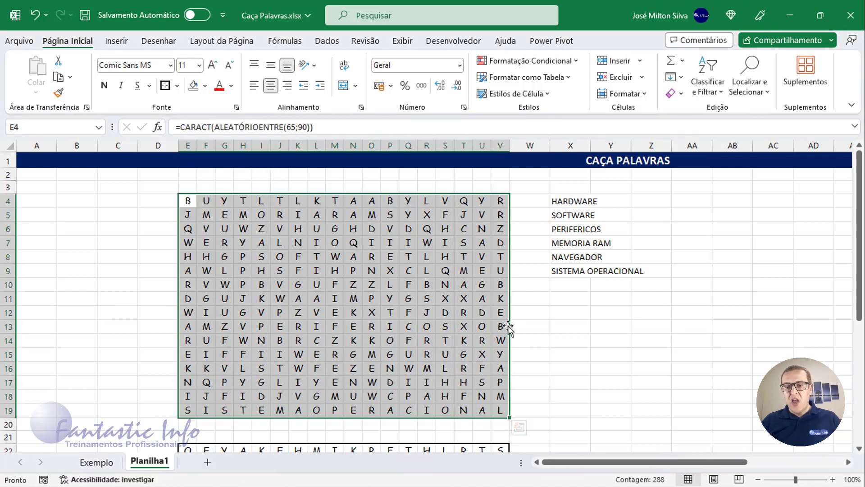
pyautogui.click(158, 215)
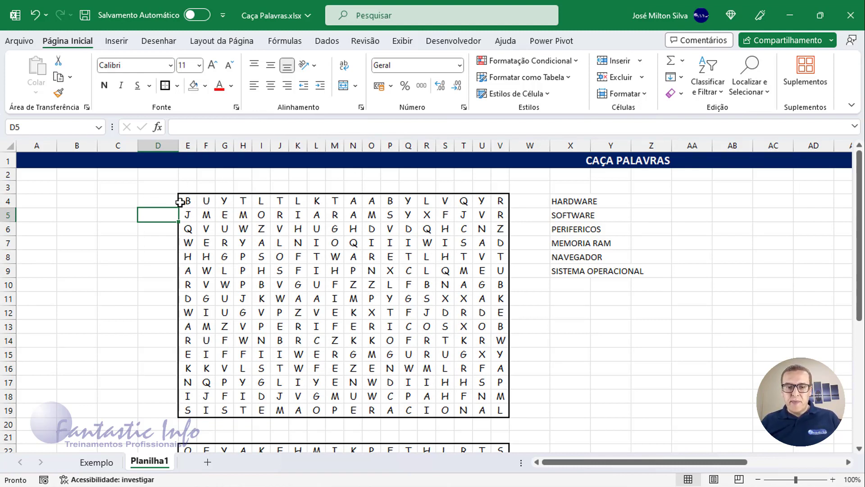
# Step: Hide the gridlines of the Planilha1 worksheet
pyautogui.click(181, 202)
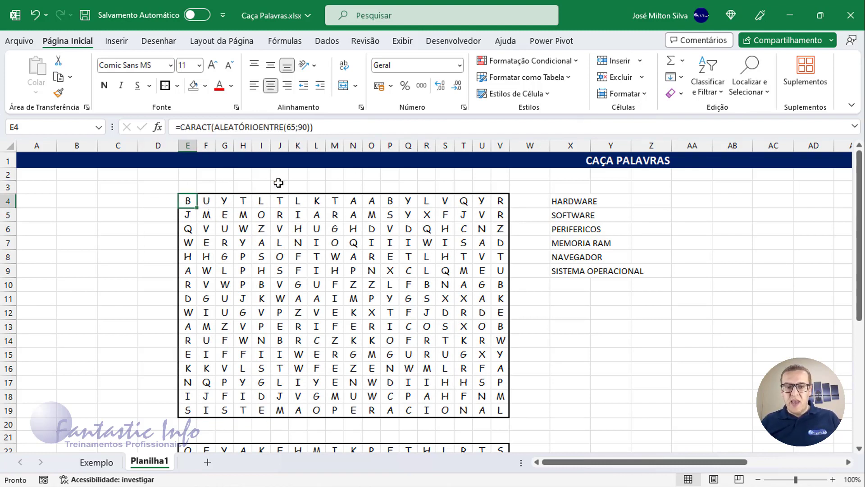
pyautogui.click(402, 41)
pyautogui.click(380, 86)
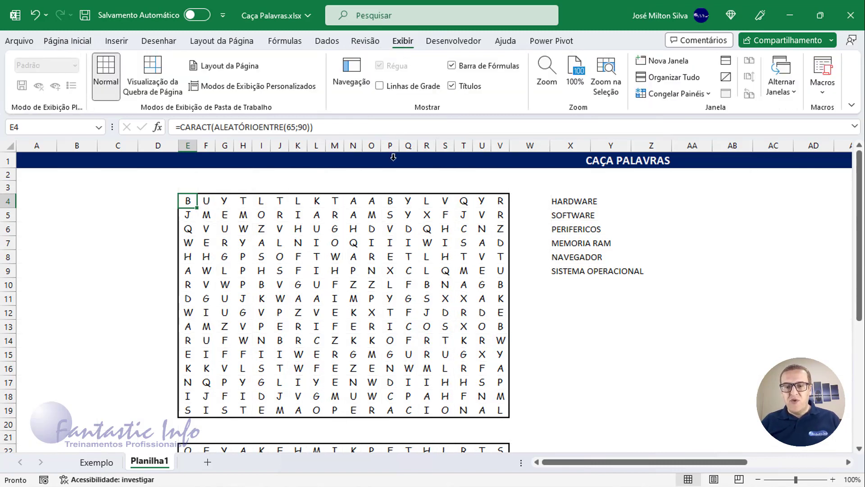
pyautogui.click(149, 204)
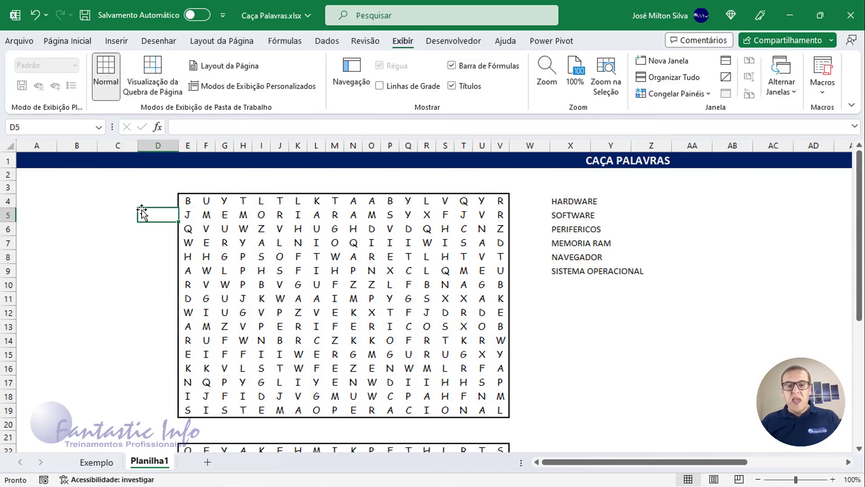
# Step: Copy the unmarked puzzle grid E4:V19 and paste it into the Word document Atividade de Informática.docx below the word list
pyautogui.click(189, 200)
pyautogui.moveTo(213, 198); pyautogui.dragTo(499, 415)
pyautogui.hotkey('ctrl', 'c')
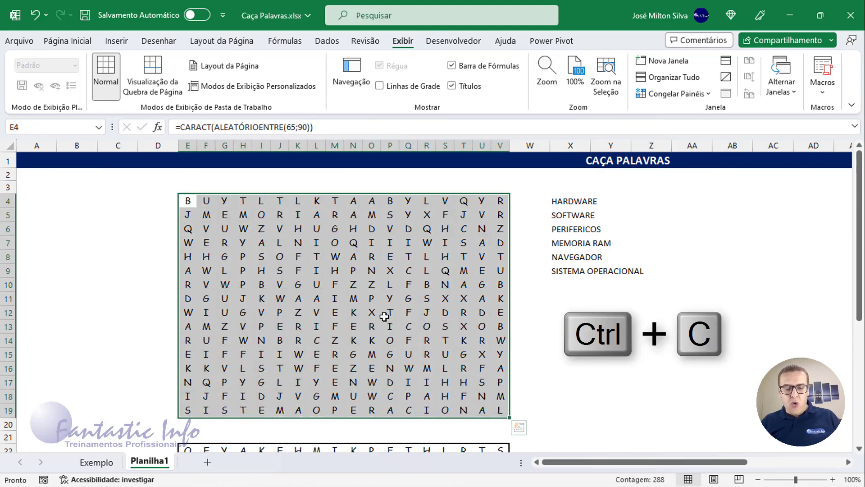
pyautogui.hotkey('ctrl', 'c')
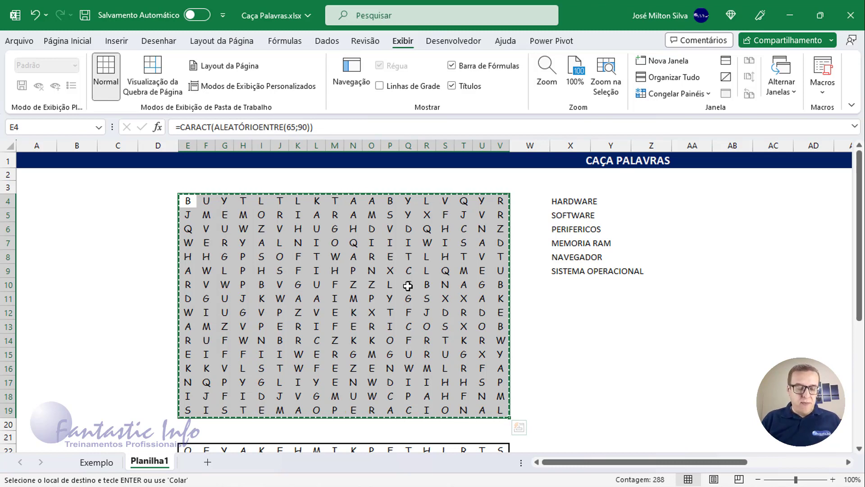
pyautogui.hotkey('alt', 'Tab')
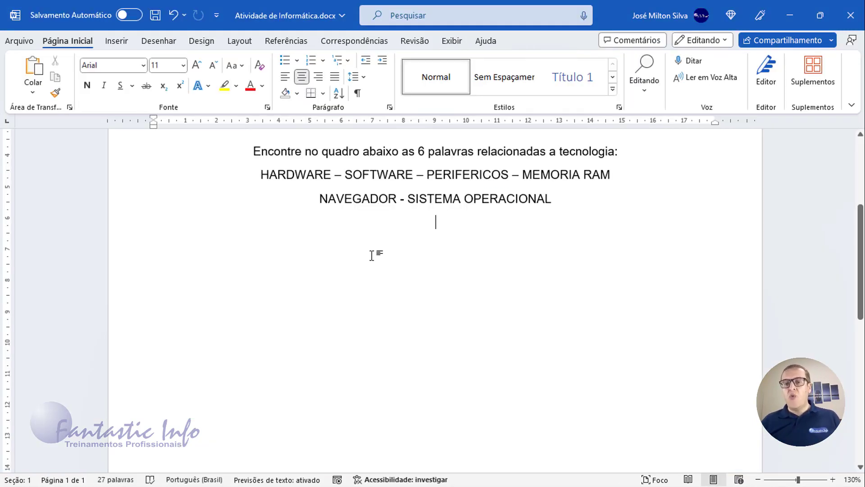
pyautogui.hotkey('ctrl', 'v')
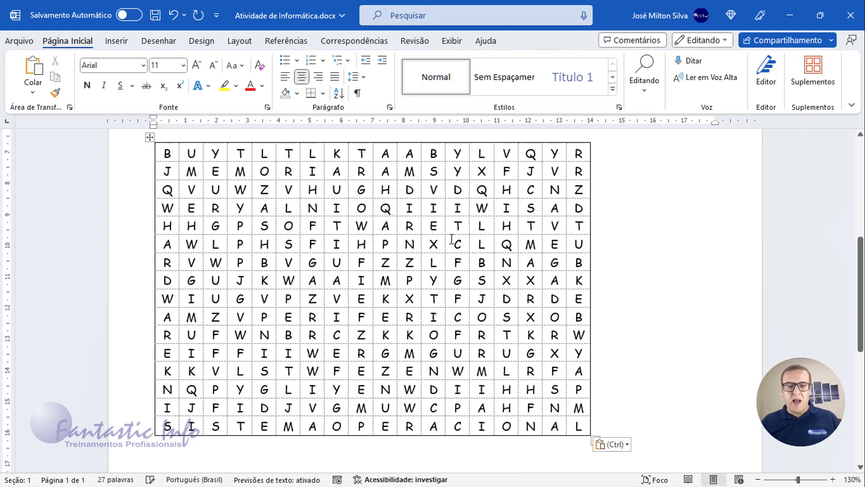
# Step: Select the whole pasted puzzle table and center it horizontally on the page
pyautogui.scroll(3, 444, 238)
pyautogui.scroll(-1, 444, 237)
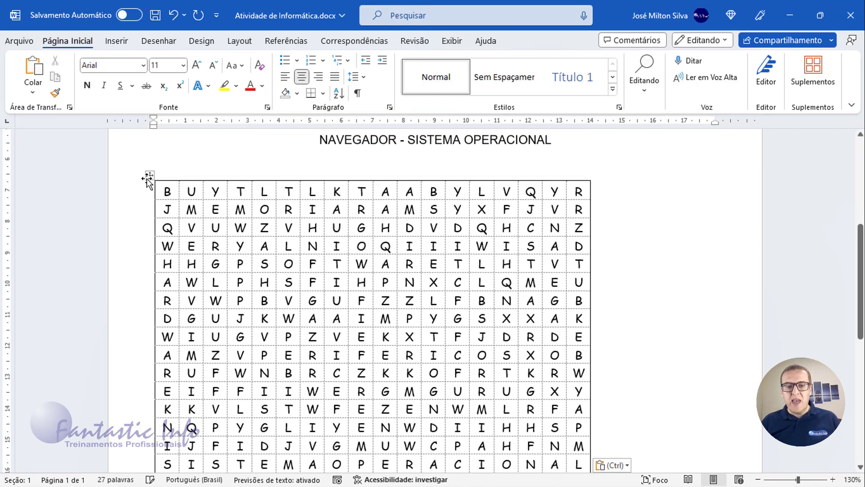
pyautogui.click(151, 177)
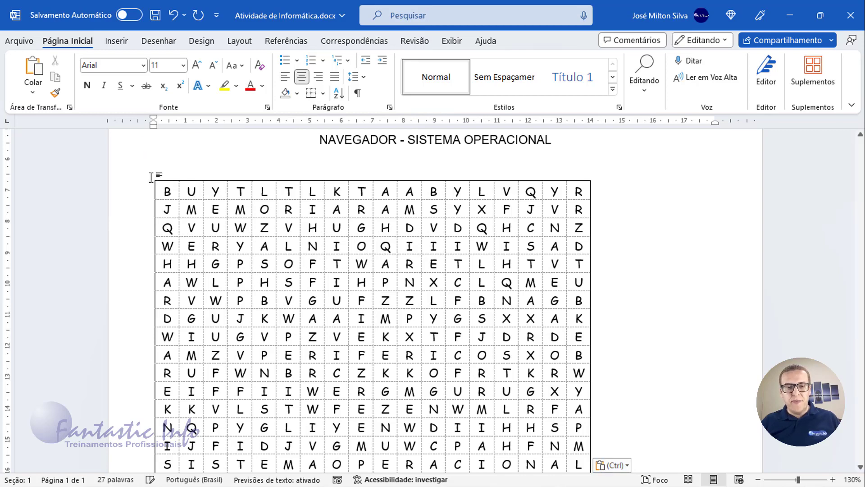
pyautogui.click(150, 177)
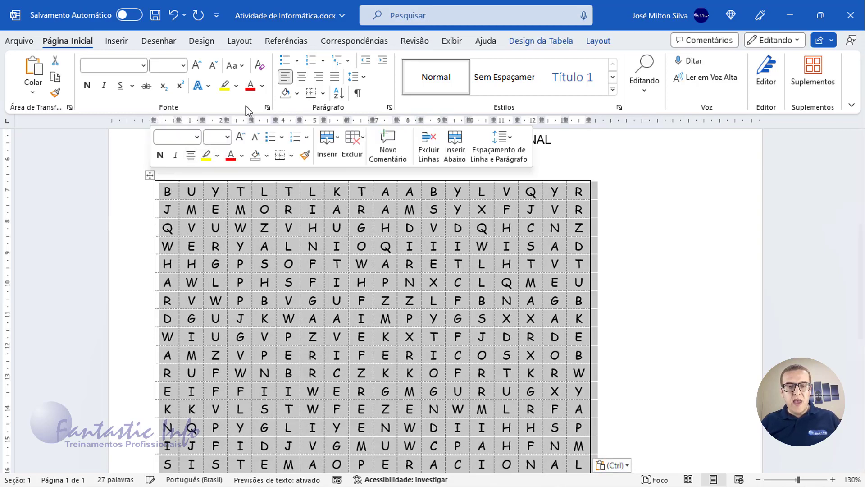
pyautogui.hotkey('ctrl', 'e')
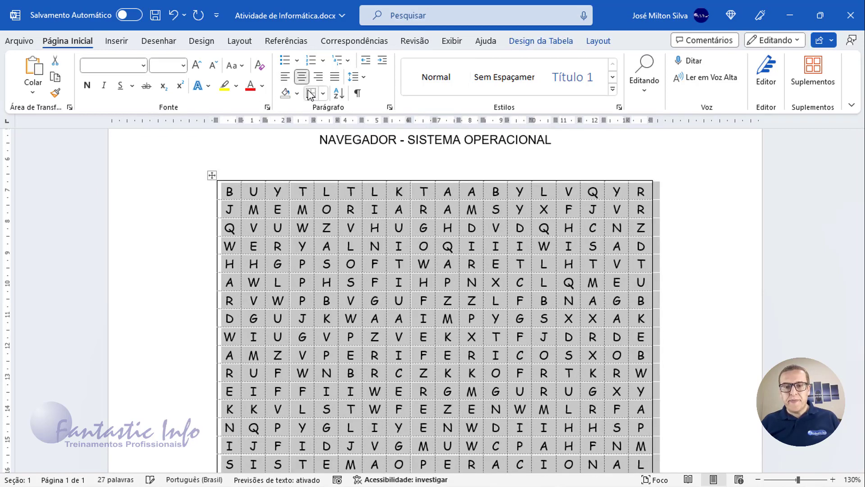
pyautogui.click(427, 156)
# Step: Turn off the display of the puzzle table's dashed gridlines, leaving only its outer border
pyautogui.scroll(-2, 485, 176)
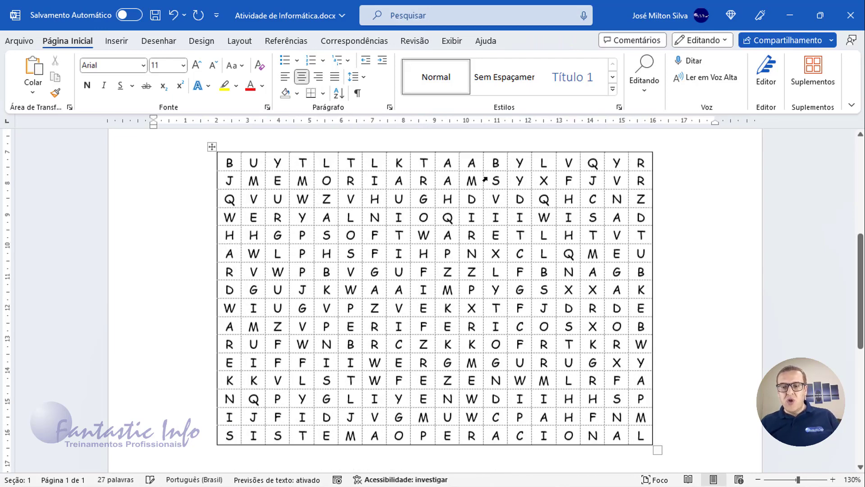
pyautogui.scroll(1, 485, 179)
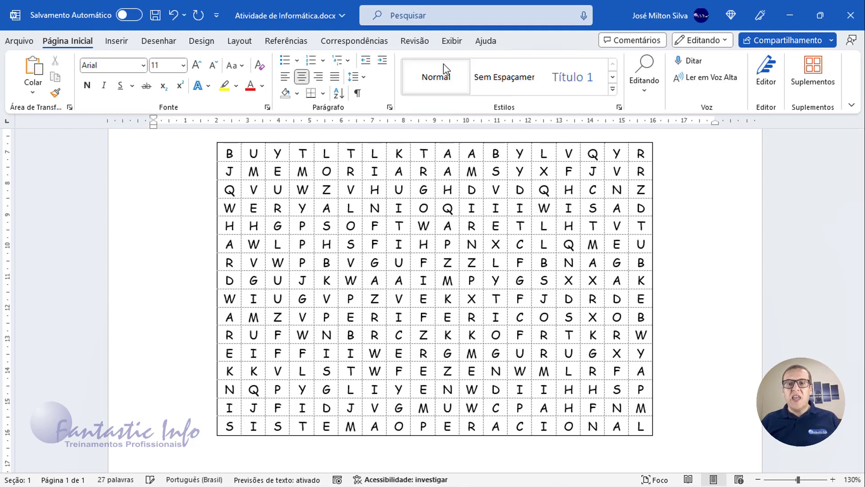
pyautogui.click(371, 189)
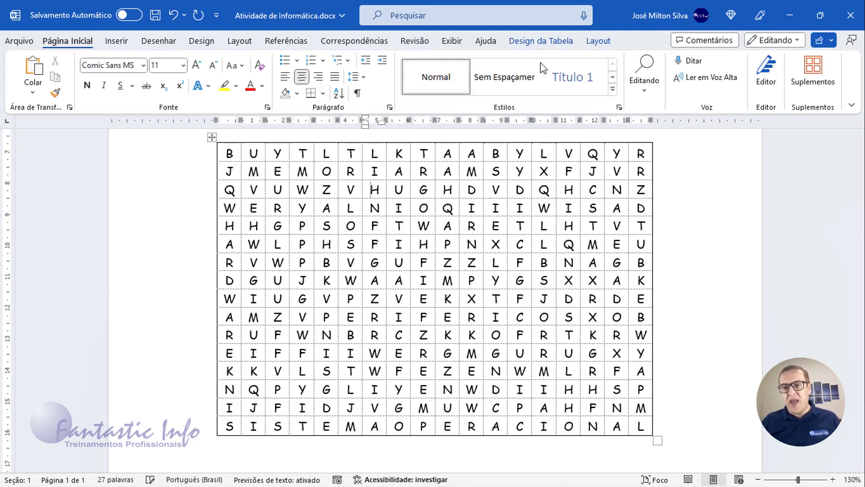
pyautogui.click(587, 42)
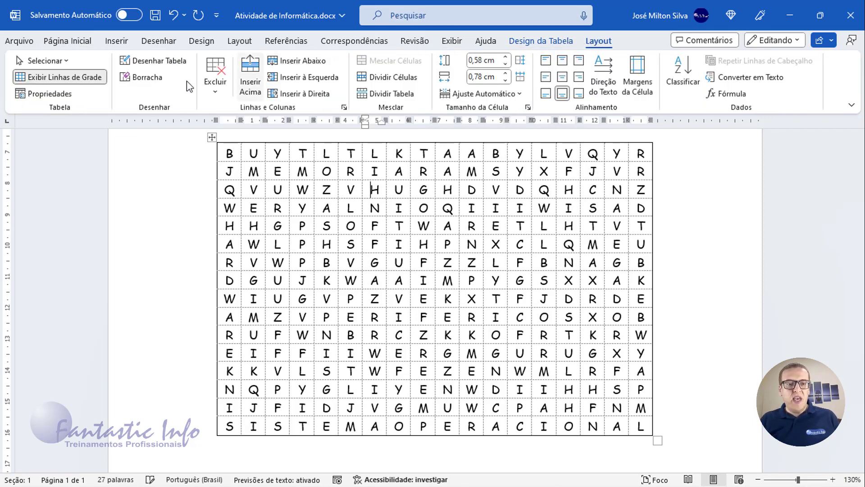
pyautogui.click(69, 82)
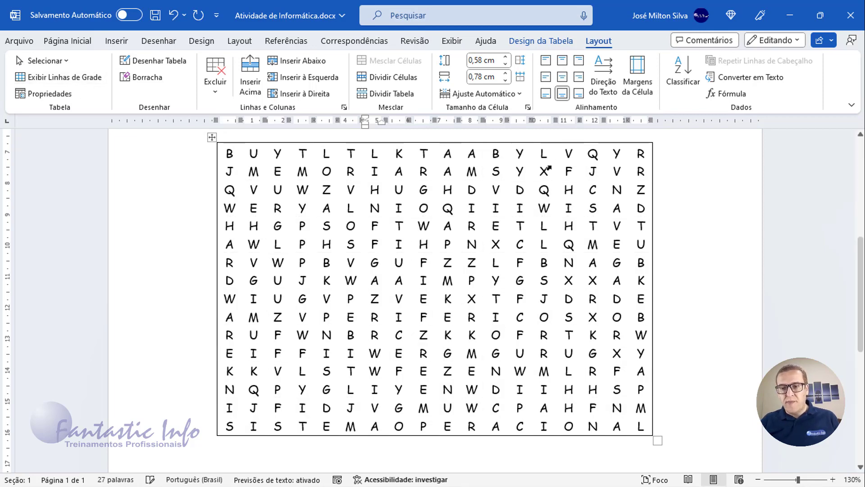
pyautogui.scroll(-1, 602, 198)
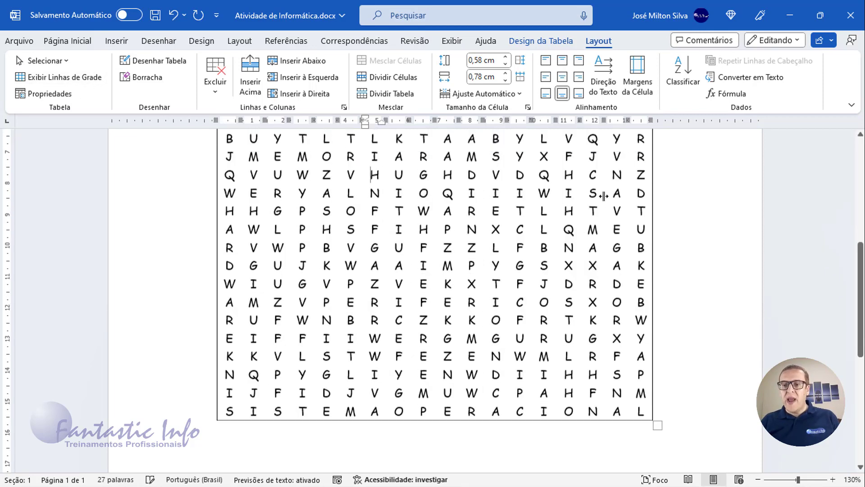
# Step: Delete the pasted puzzle table below the word list and paste the copied grid in its place as a picture
pyautogui.scroll(2, 601, 198)
pyautogui.scroll(-1, 585, 208)
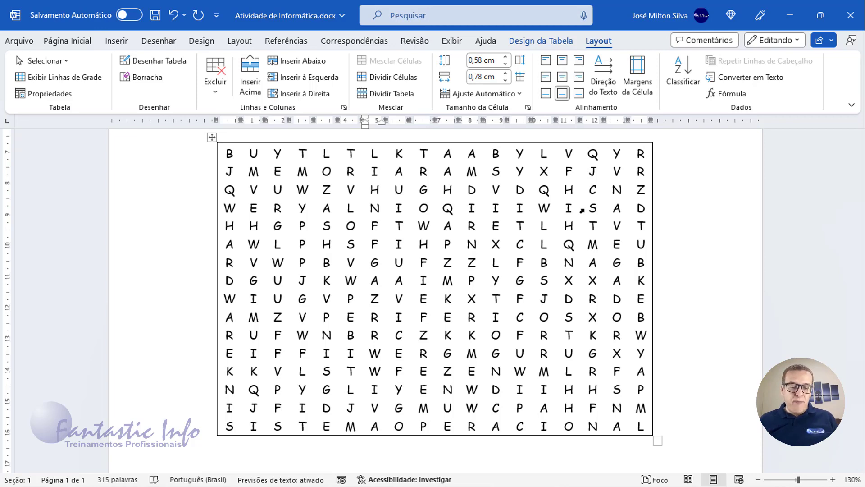
pyautogui.click(212, 137)
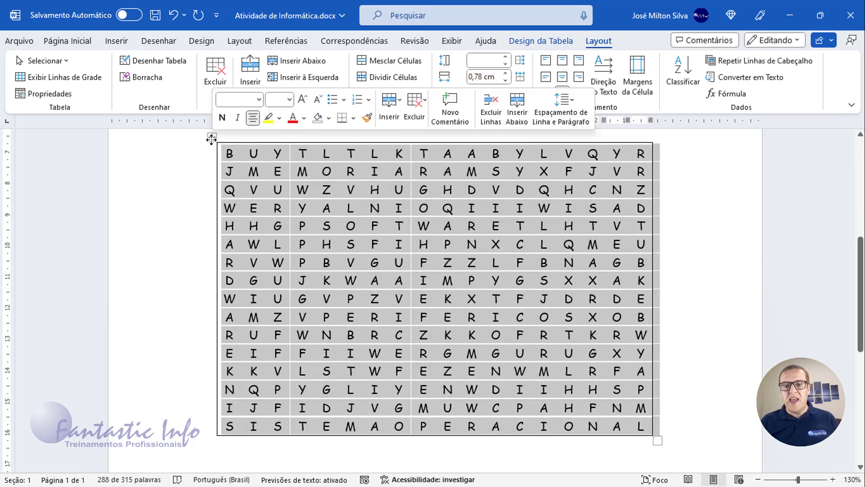
pyautogui.press('BackSpace')
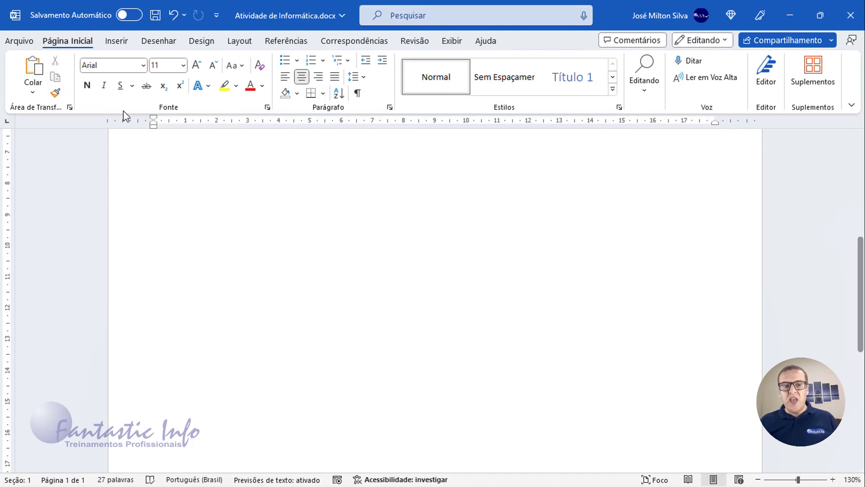
pyautogui.click(34, 89)
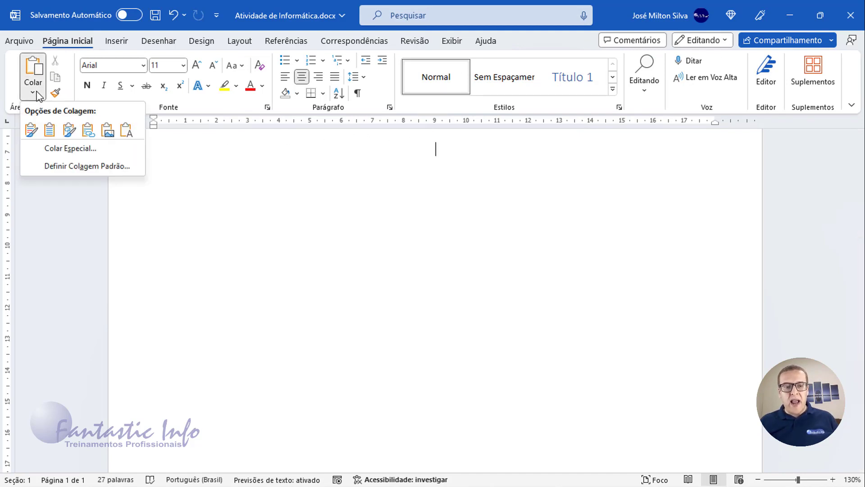
pyautogui.click(110, 134)
# Step: Select the puzzle picture and center it horizontally on the page
pyautogui.click(419, 232)
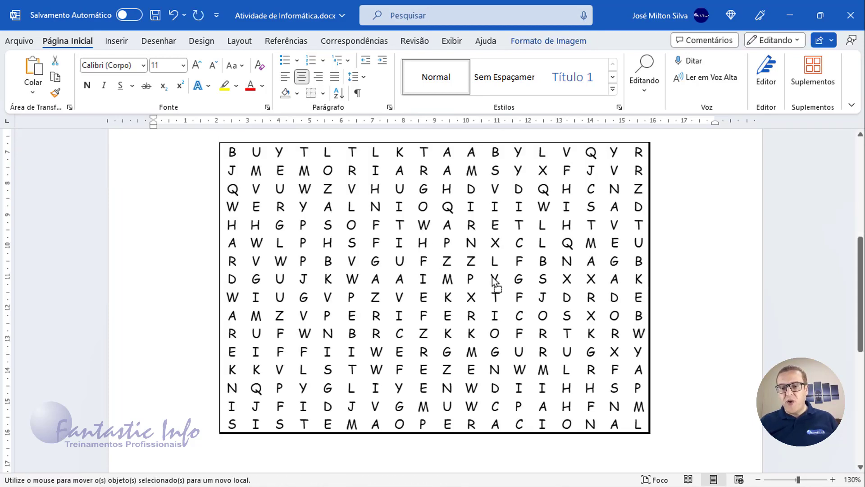
pyautogui.scroll(2, 501, 173)
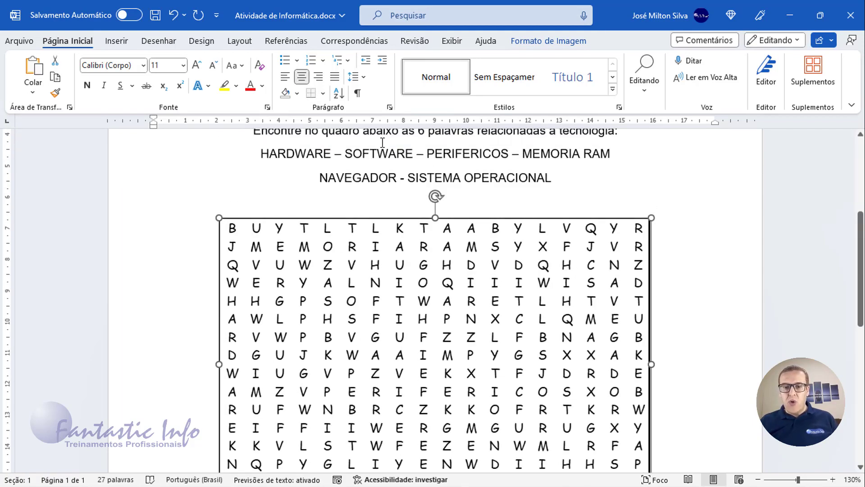
pyautogui.click(302, 77)
pyautogui.click(302, 77)
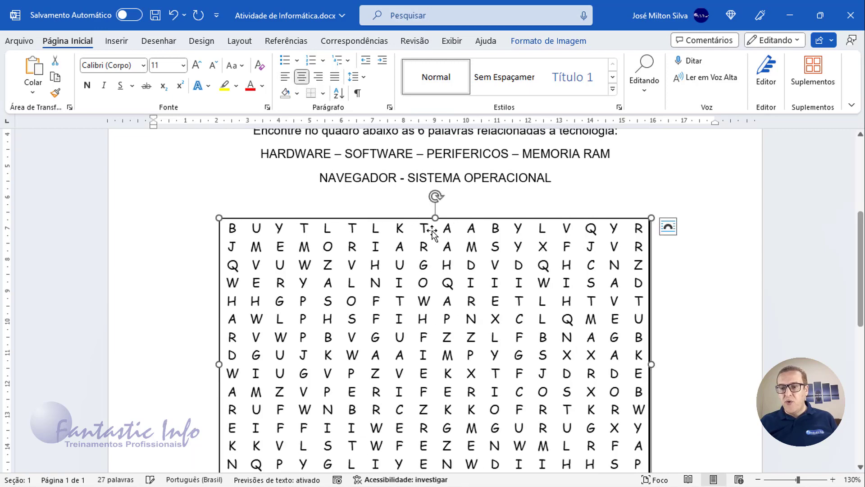
# Step: Resize the puzzle picture proportionally to about 14 cm wide and deselect it
pyautogui.scroll(-2, 501, 270)
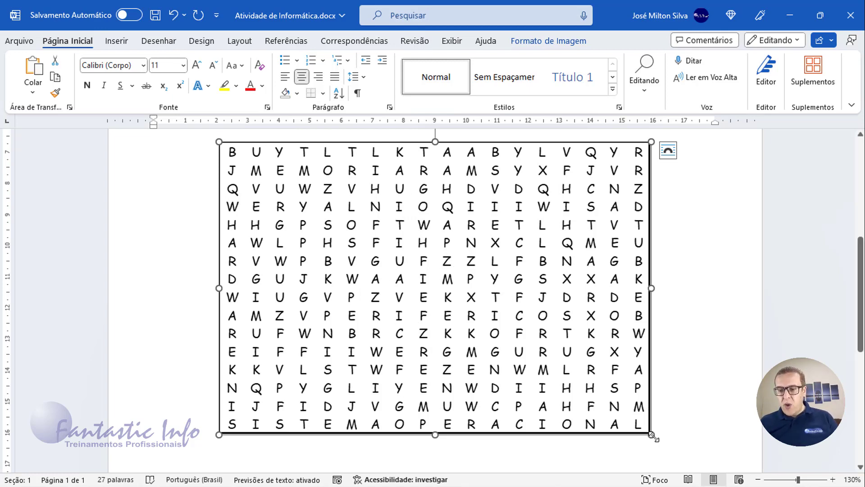
pyautogui.hotkey('ctrl', 'y')
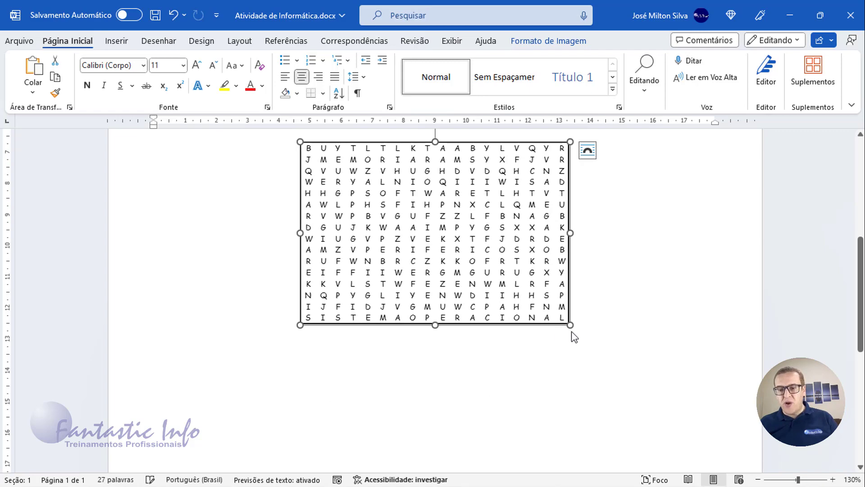
pyautogui.moveTo(594, 349); pyautogui.dragTo(681, 441)
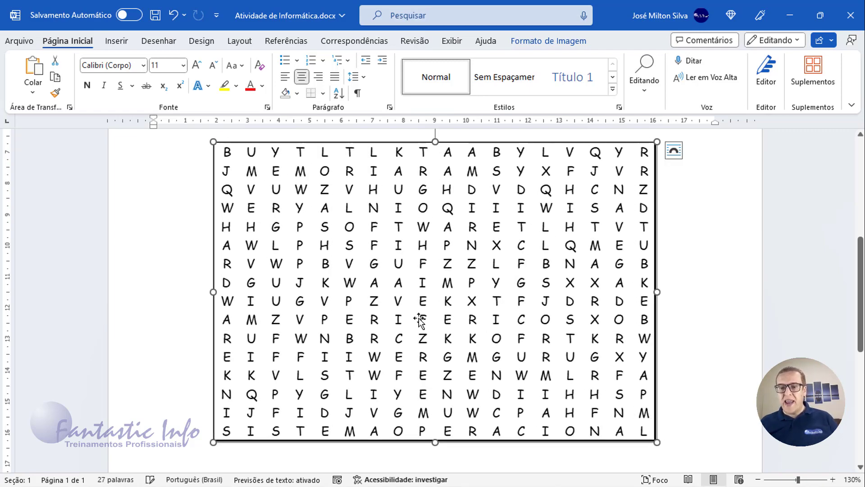
pyautogui.scroll(5, 518, 286)
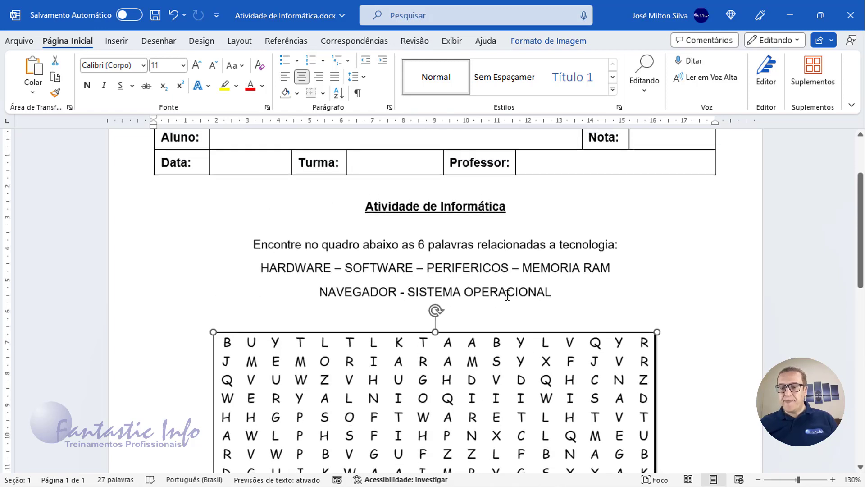
pyautogui.scroll(-4, 507, 293)
pyautogui.scroll(-1, 506, 297)
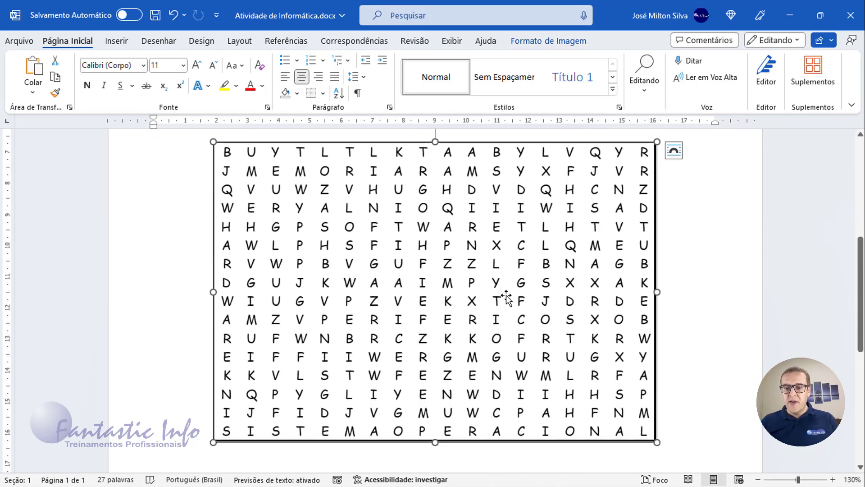
pyautogui.click(688, 382)
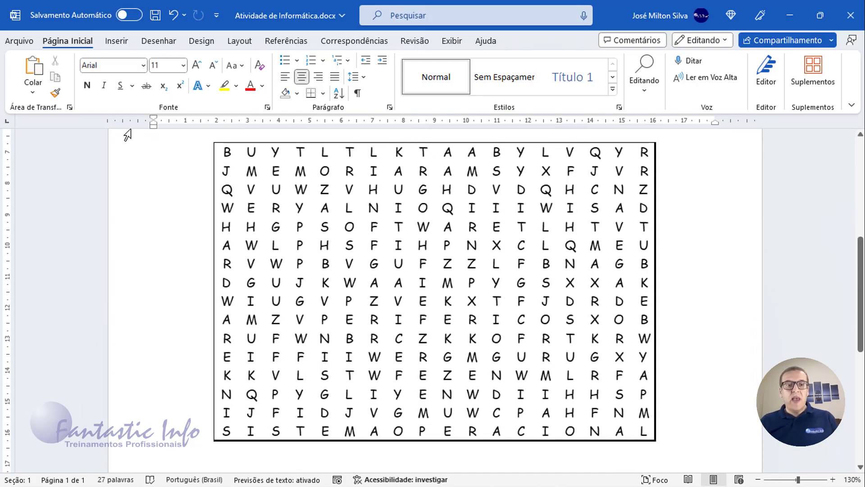
# Step: Examine the activity sheet's layout in the print preview at 80% zoom and return to the document
pyautogui.click(18, 41)
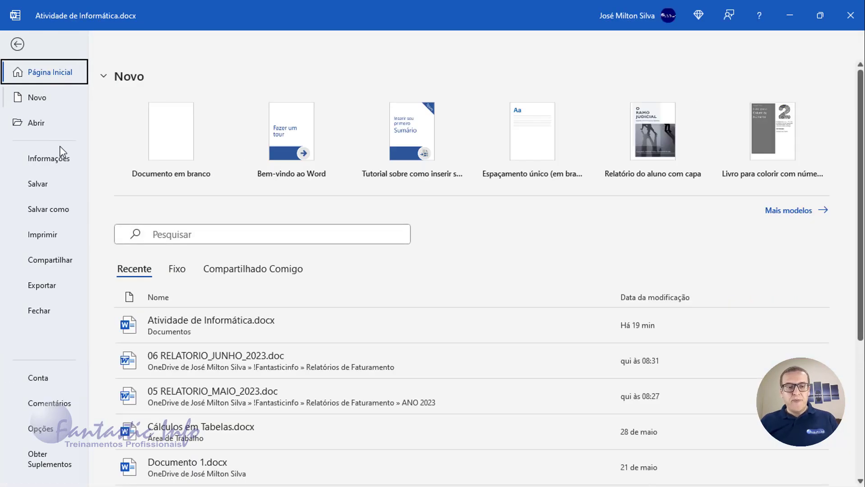
pyautogui.click(64, 236)
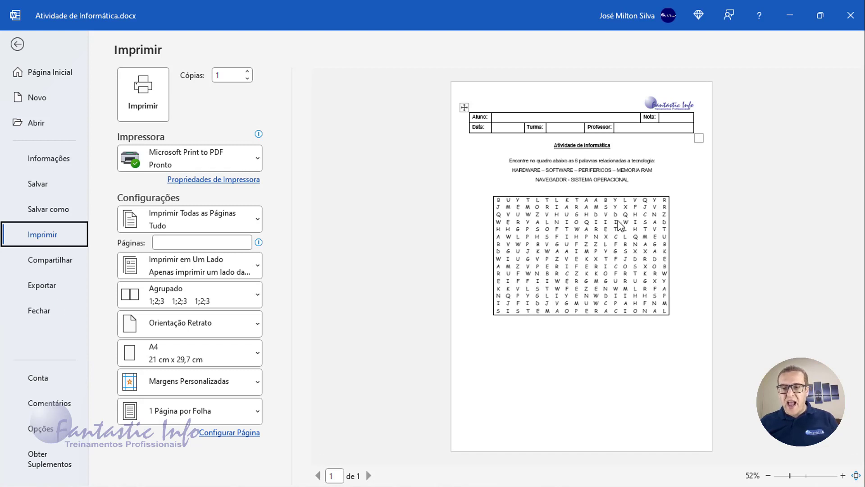
pyautogui.click(842, 476)
pyautogui.click(842, 476)
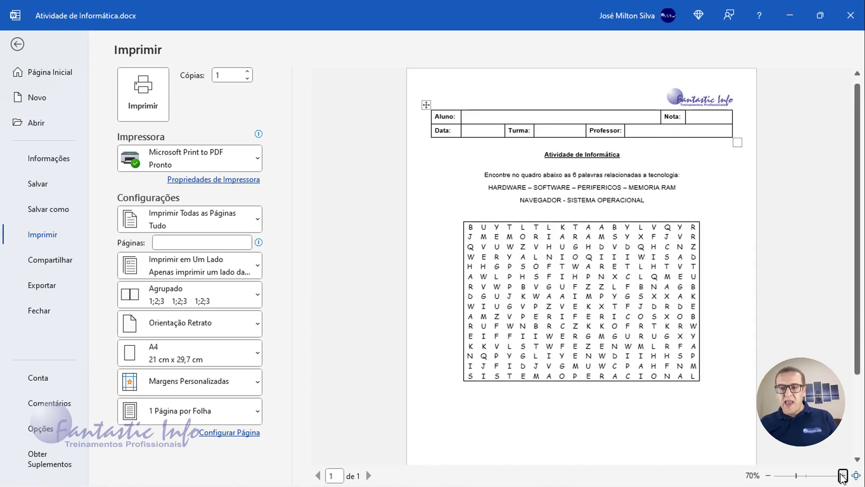
pyautogui.click(842, 476)
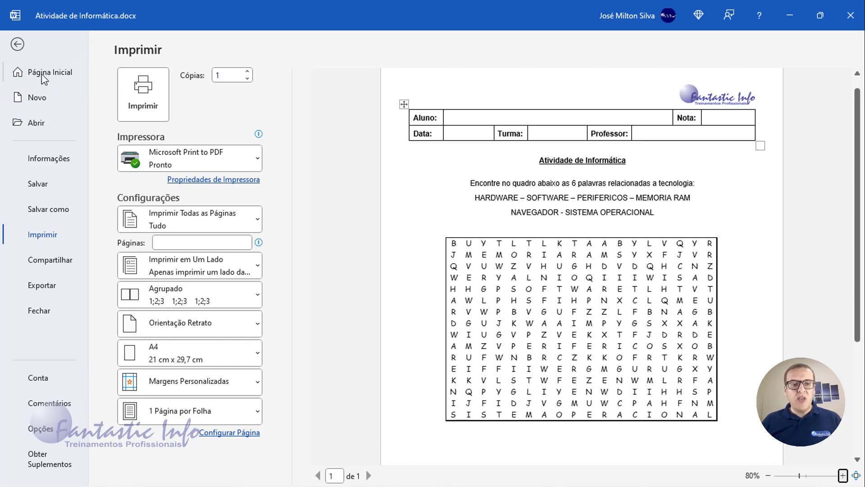
pyautogui.click(18, 45)
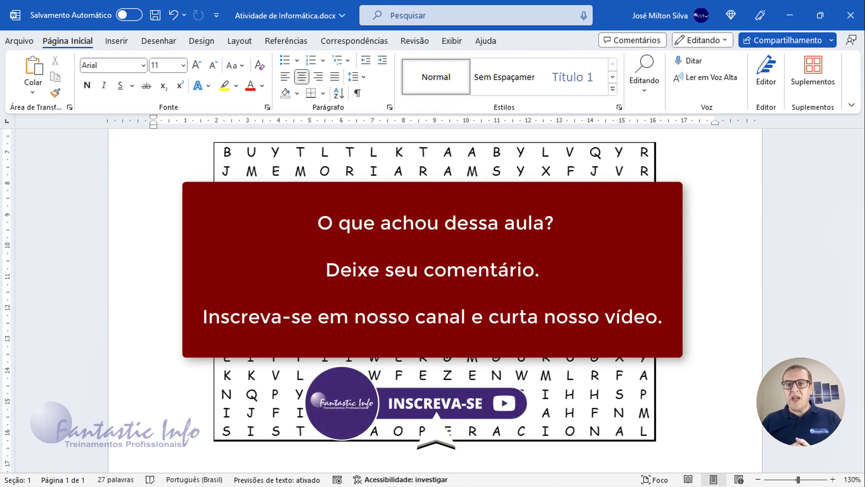
pyautogui.scroll(6, 434, 298)
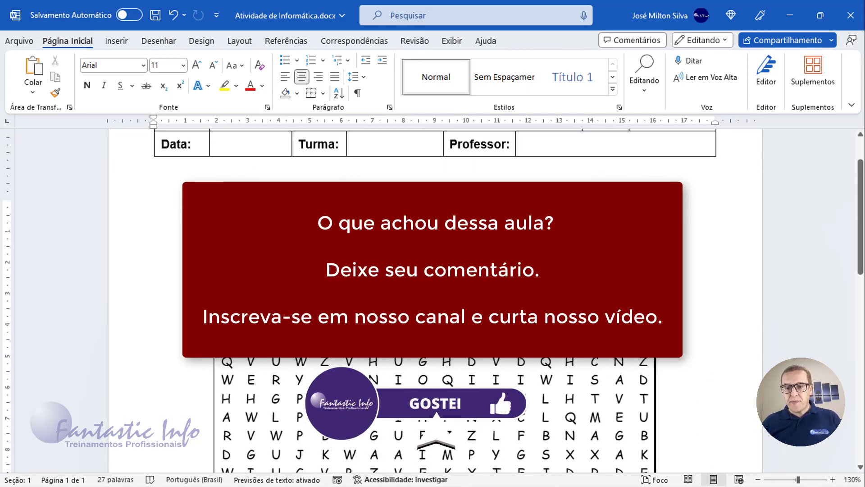
pyautogui.scroll(-1, 435, 298)
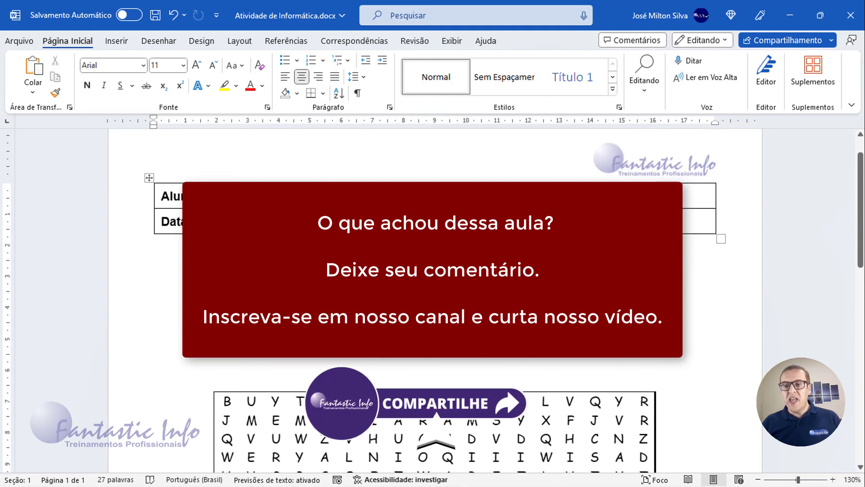